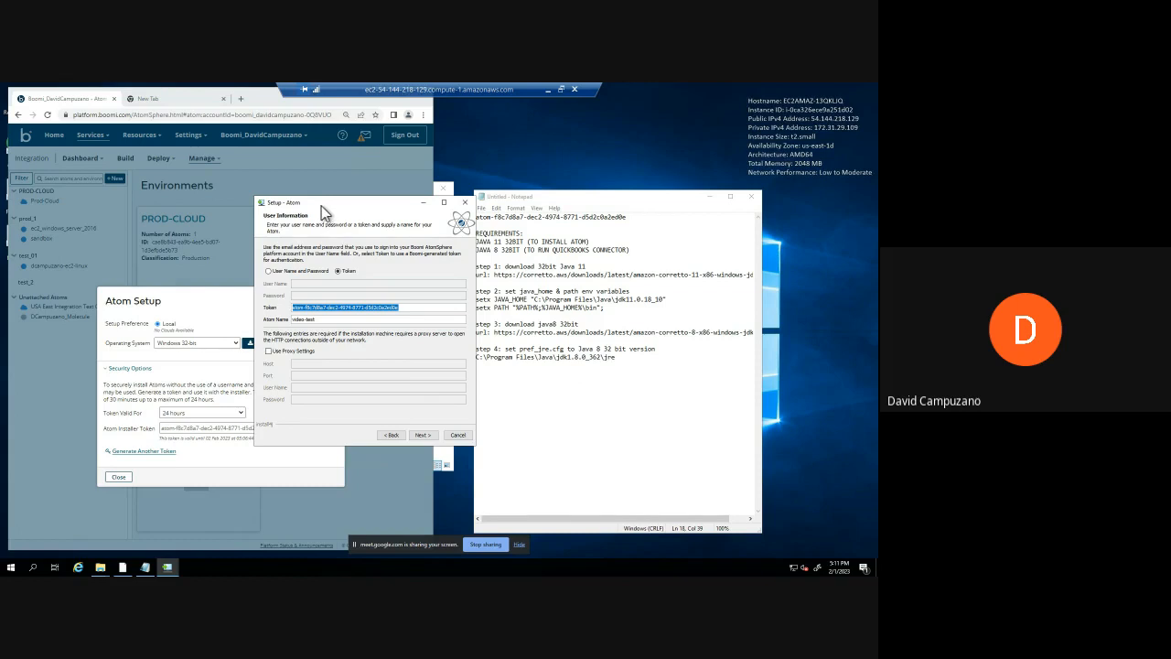
# - Submit the token login details, check the install4j error log, and dismiss the error
pyautogui.click(426, 437)
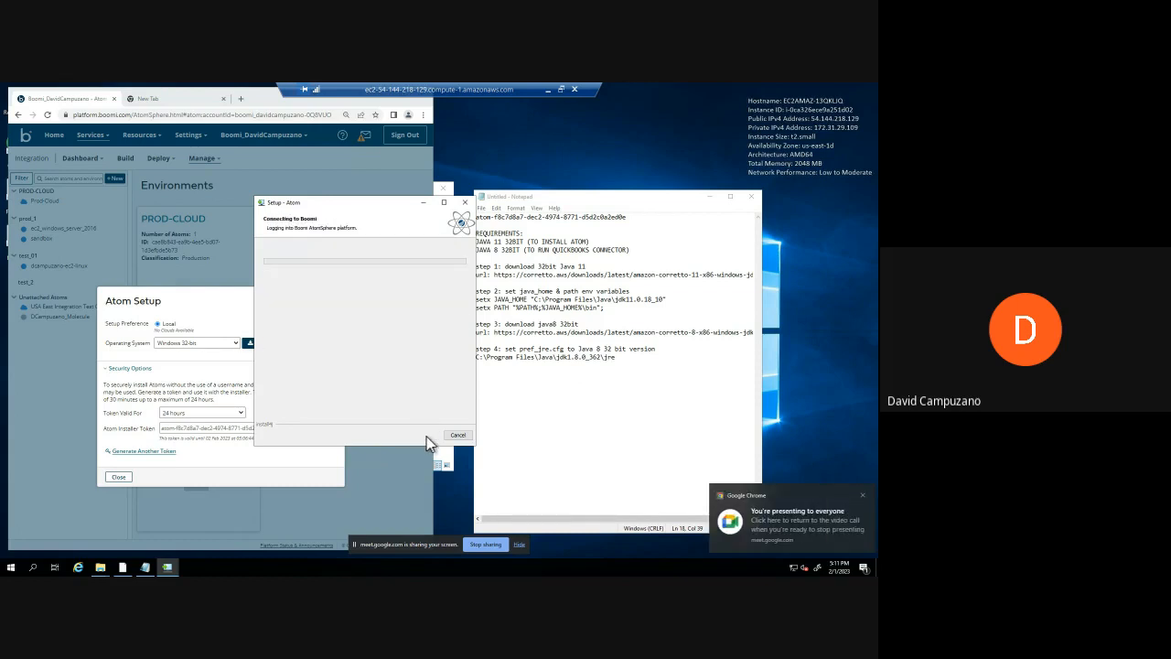
pyautogui.click(464, 340)
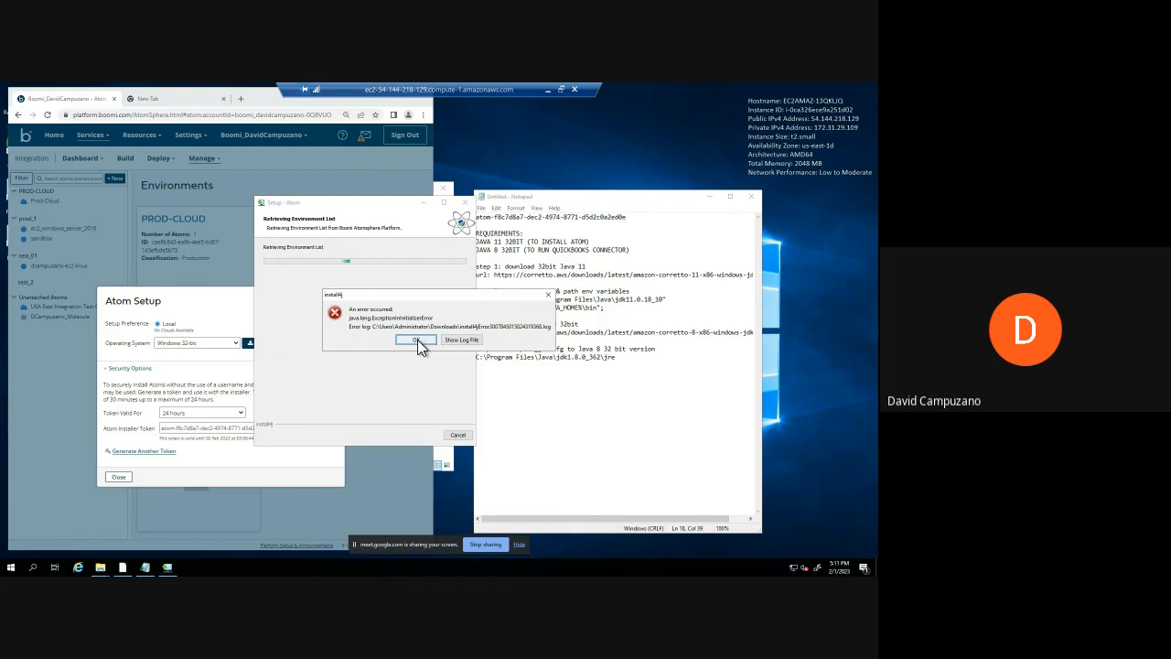
pyautogui.click(416, 339)
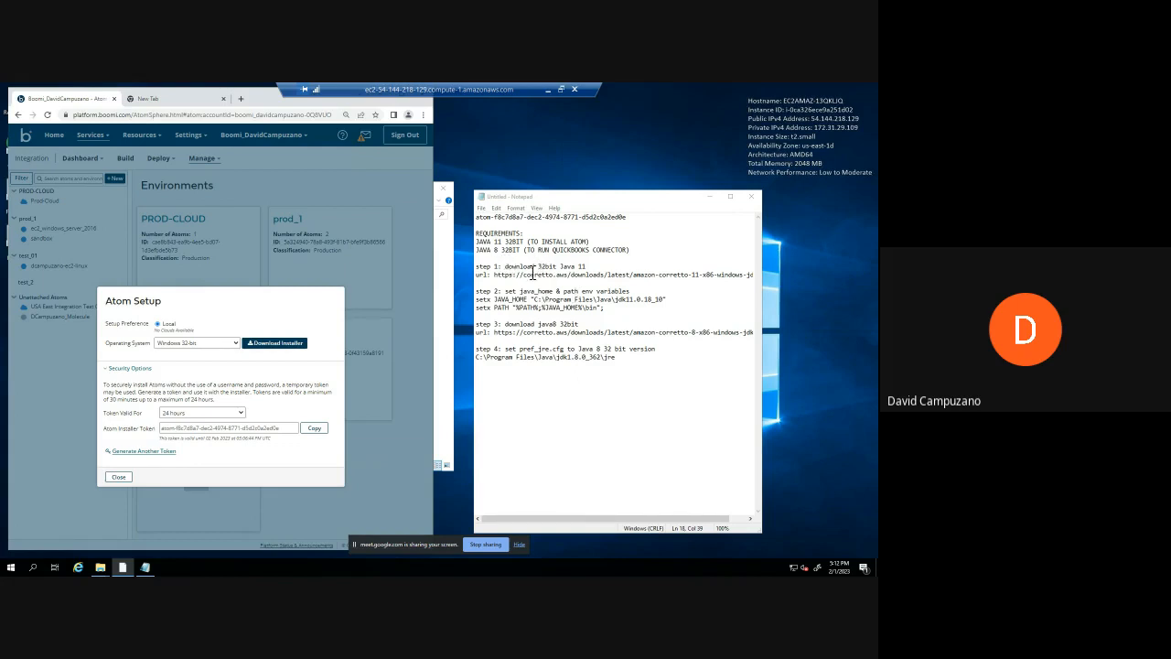
pyautogui.click(35, 568)
# - In Command Prompt, run setx to set JAVA_HOME to C:\Program Files\Java\jdk11.0.18_10
pyautogui.write('cmd')
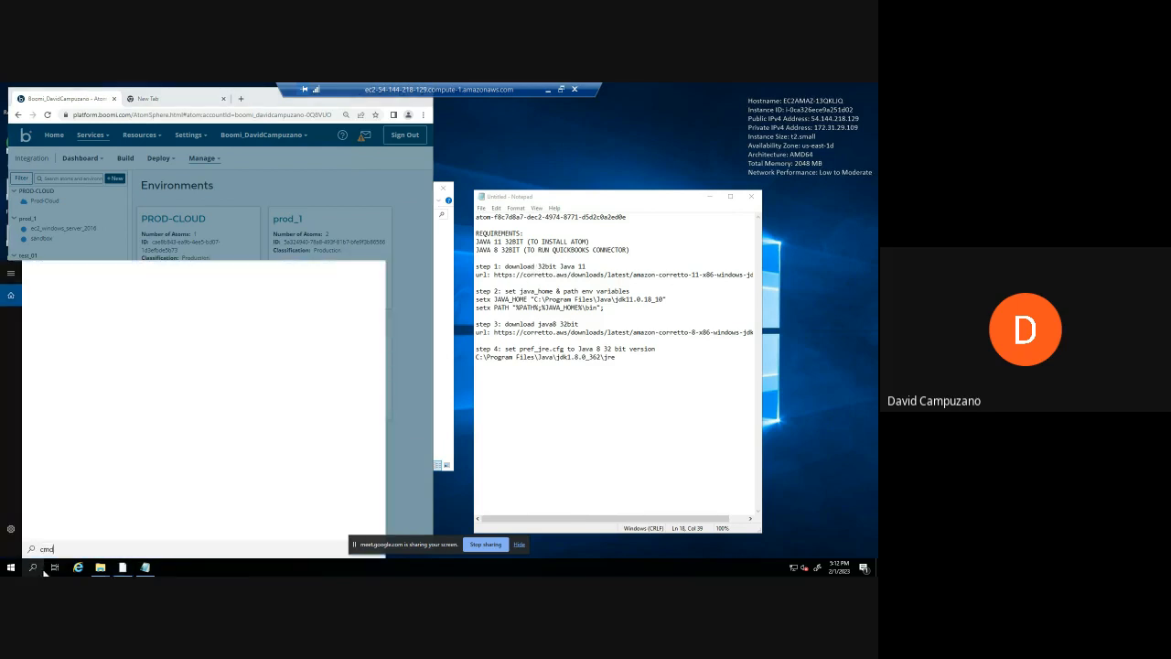
pyautogui.press('Return')
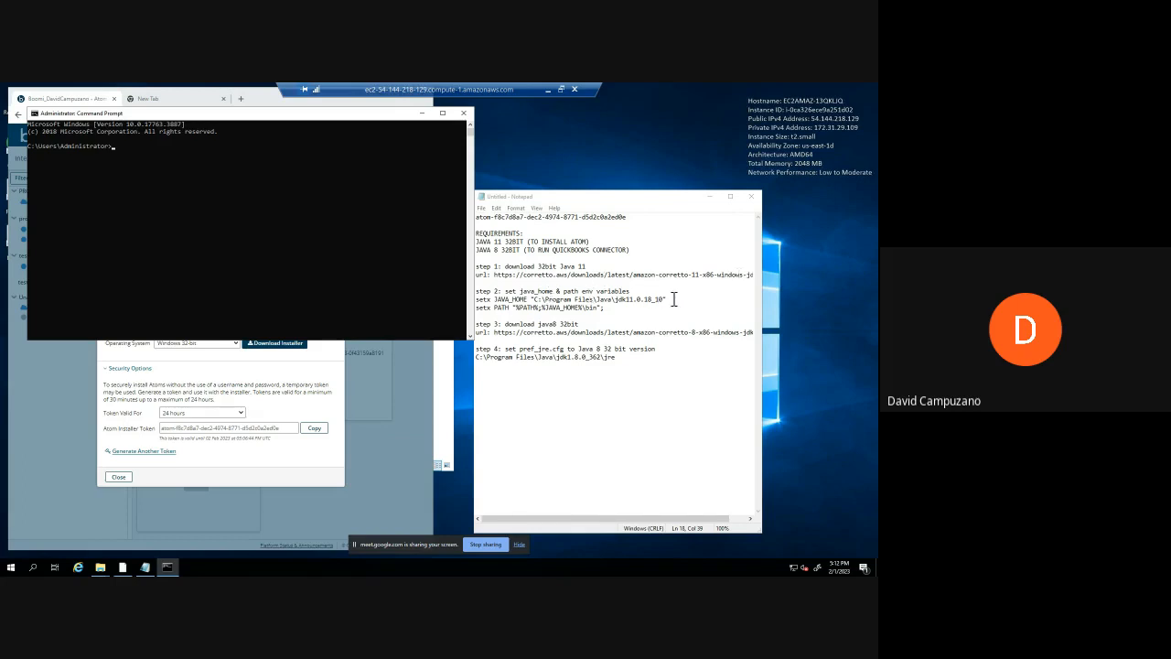
pyautogui.moveTo(673, 299); pyautogui.dragTo(477, 300)
pyautogui.hotkey('ctrl', 'c')
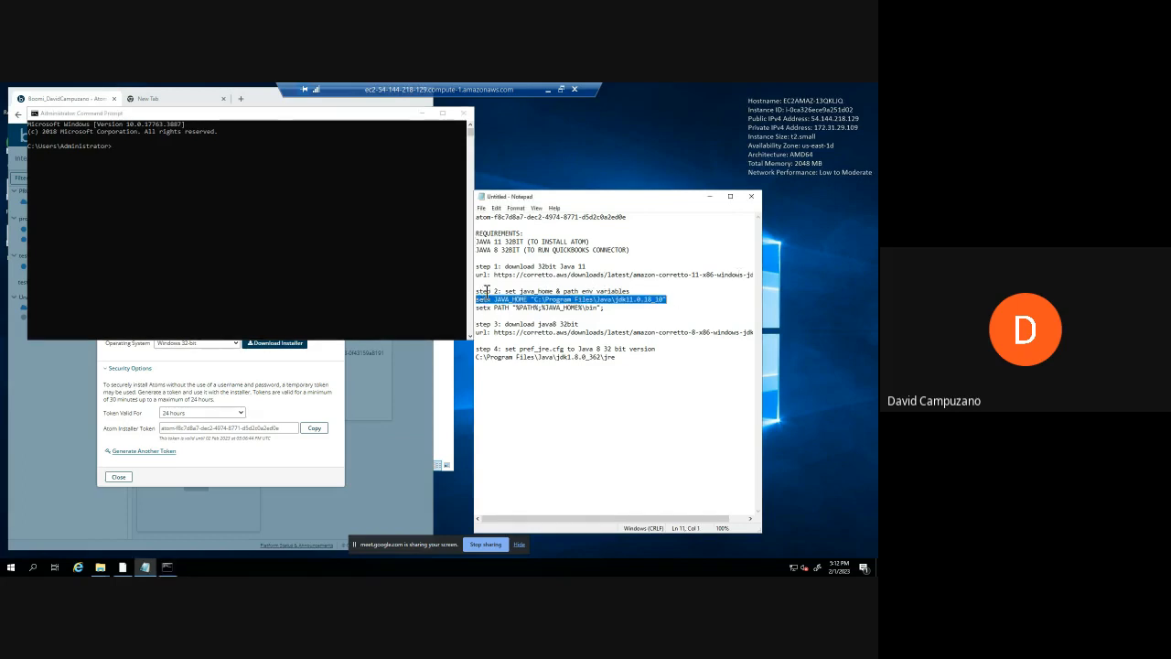
pyautogui.click(180, 161)
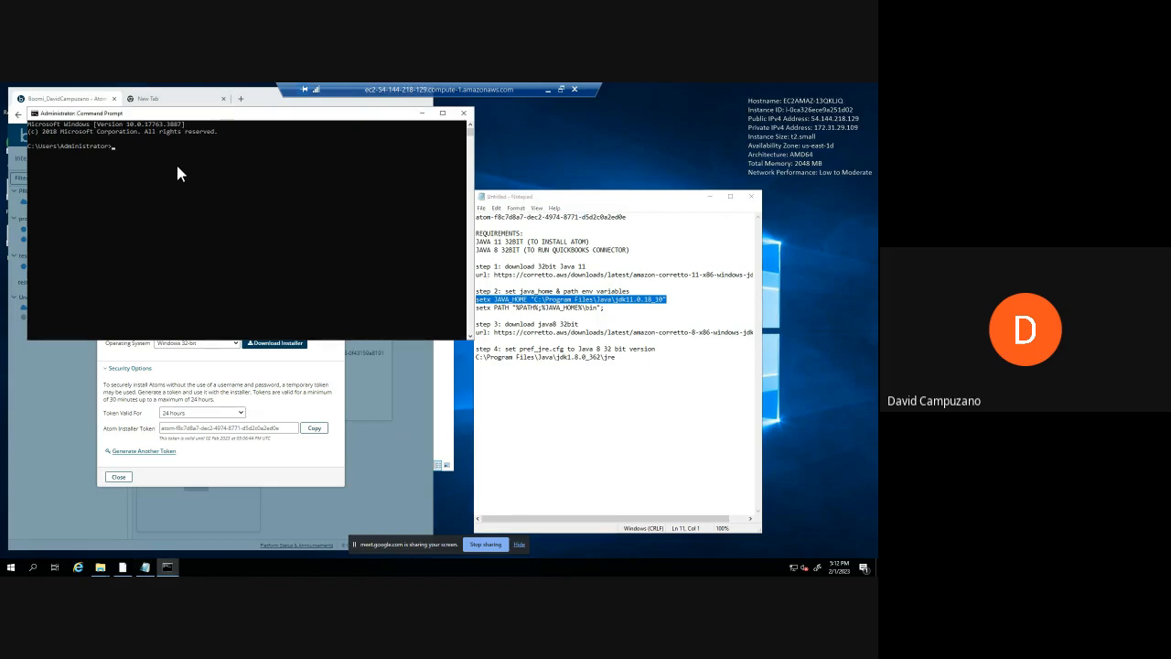
pyautogui.hotkey('ctrl', 'v')
pyautogui.press('Return')
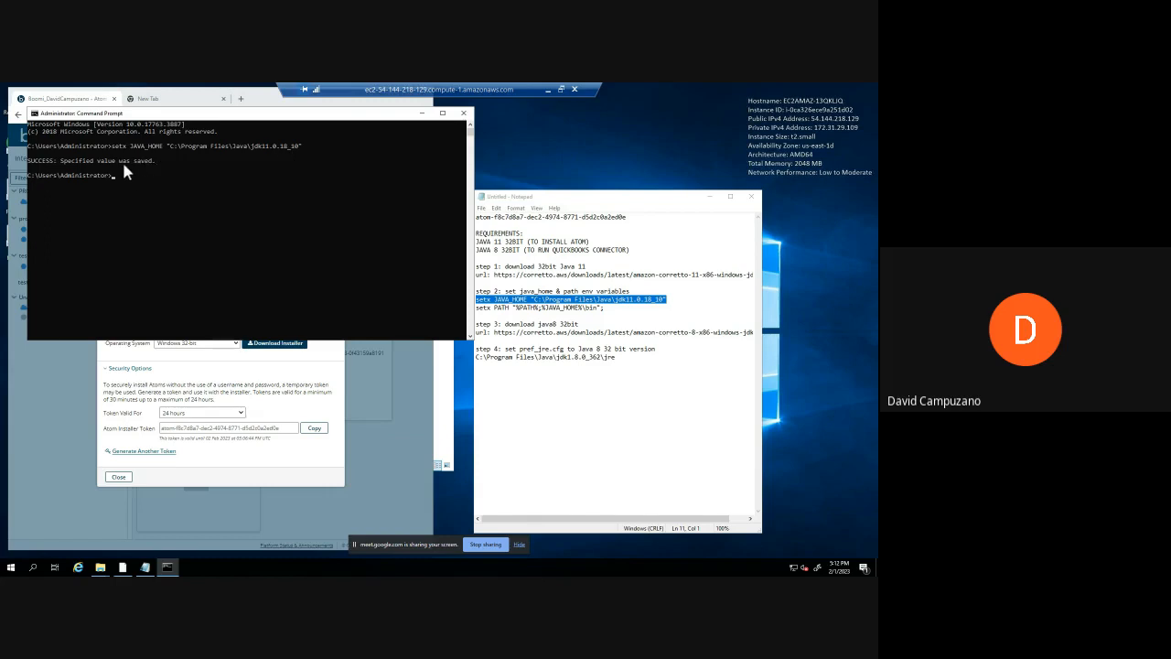
# - Run setx to append %JAVA_HOME%\bin to PATH
pyautogui.moveTo(604, 309); pyautogui.dragTo(472, 309)
pyautogui.hotkey('ctrl', 'c')
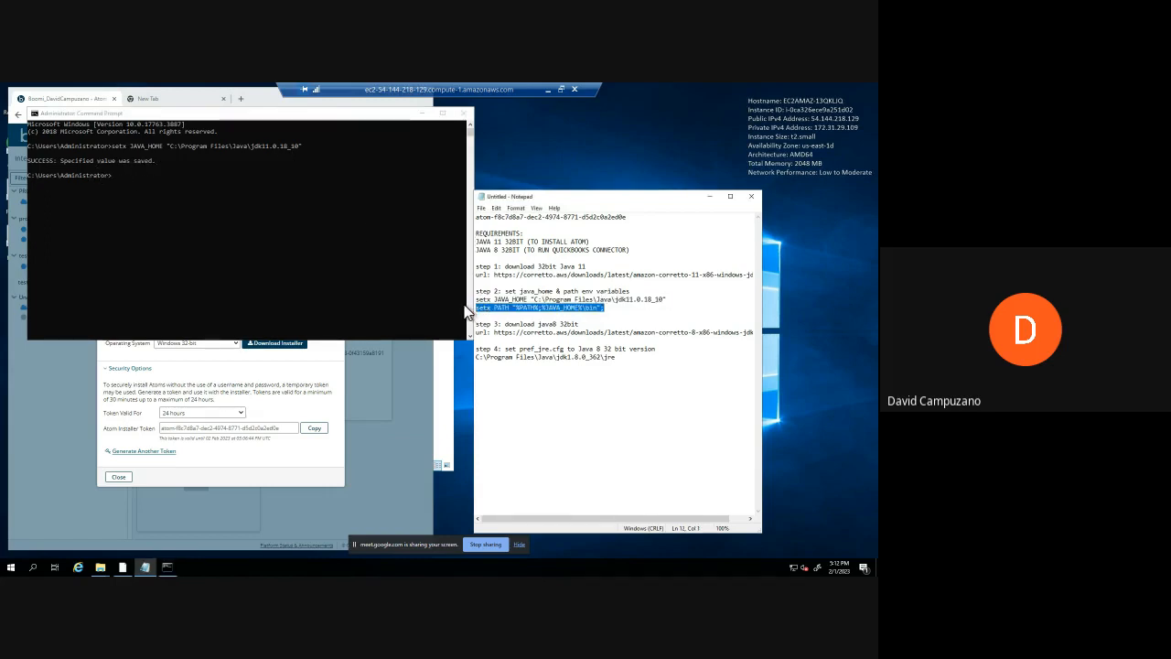
pyautogui.click(158, 172)
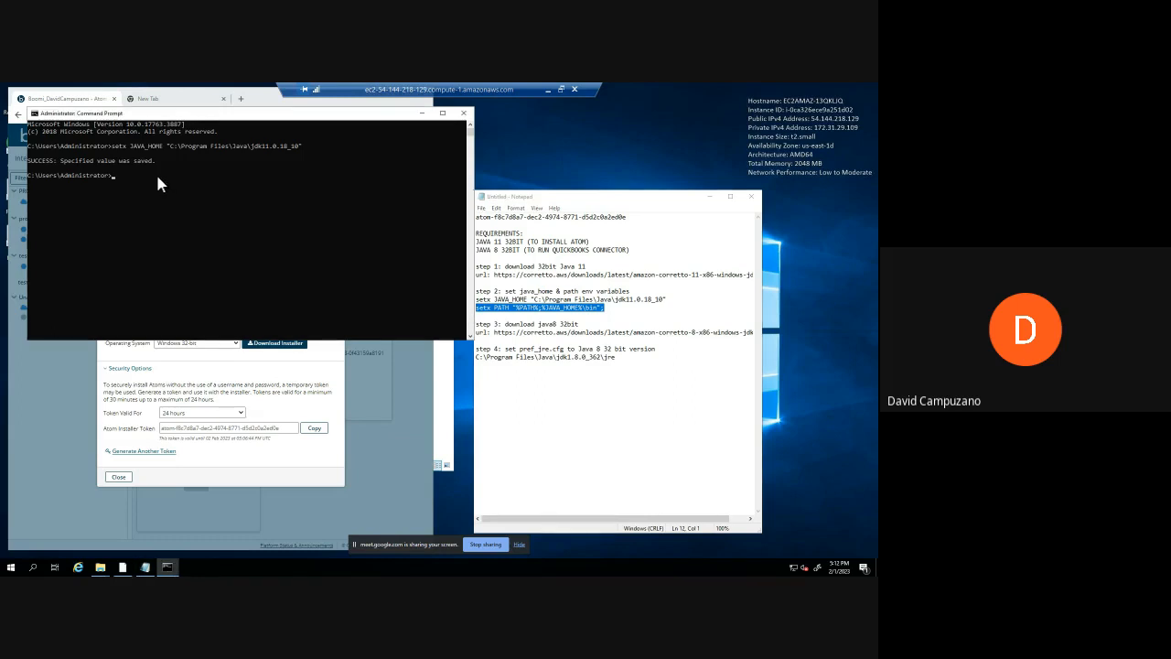
pyautogui.hotkey('ctrl', 'v')
pyautogui.press('Return')
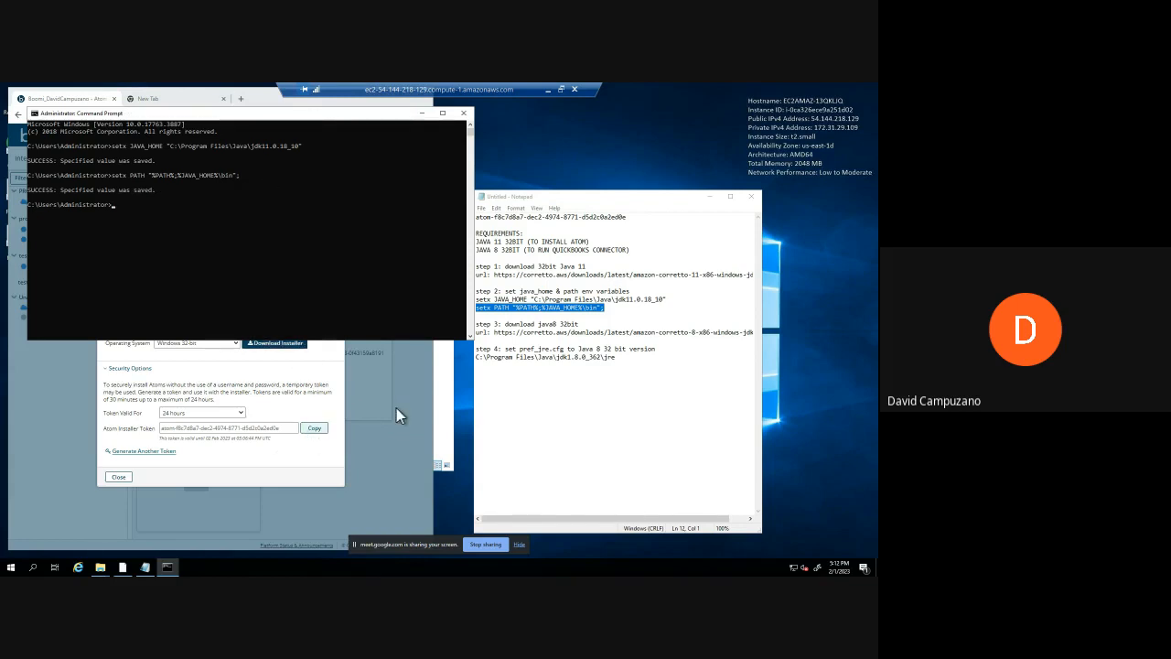
pyautogui.click(285, 385)
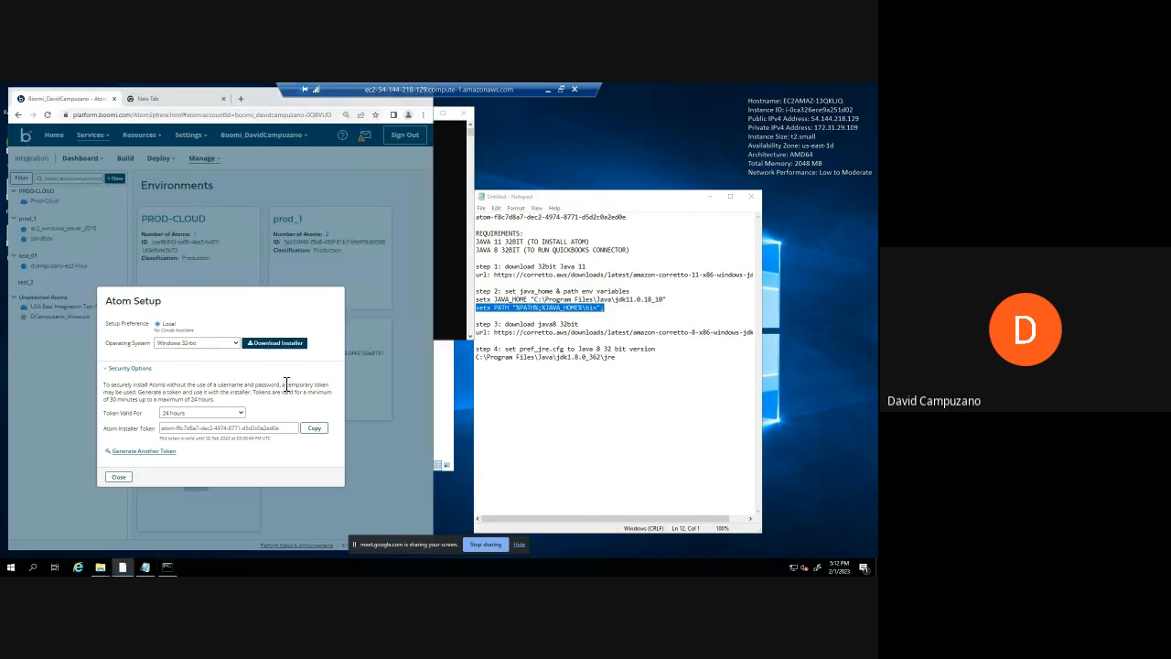
# - Generate a fresh installer token and paste it over the old token in the notes
pyautogui.click(171, 452)
pyautogui.click(315, 429)
pyautogui.moveTo(640, 218); pyautogui.dragTo(444, 215)
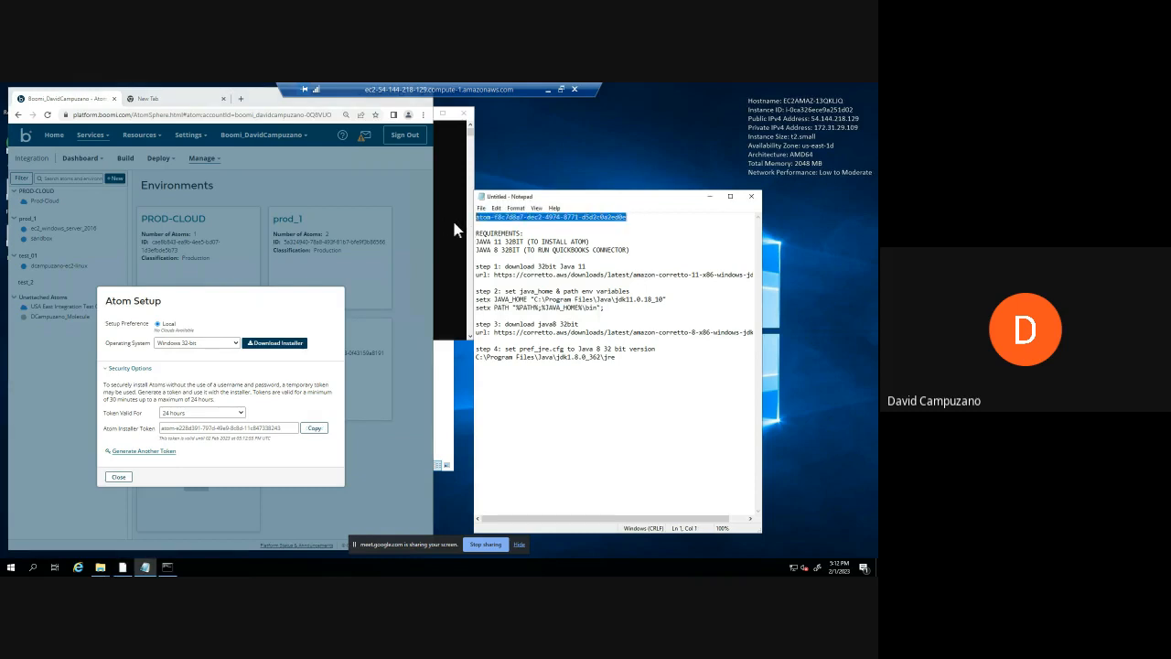
pyautogui.hotkey('ctrl', 'v')
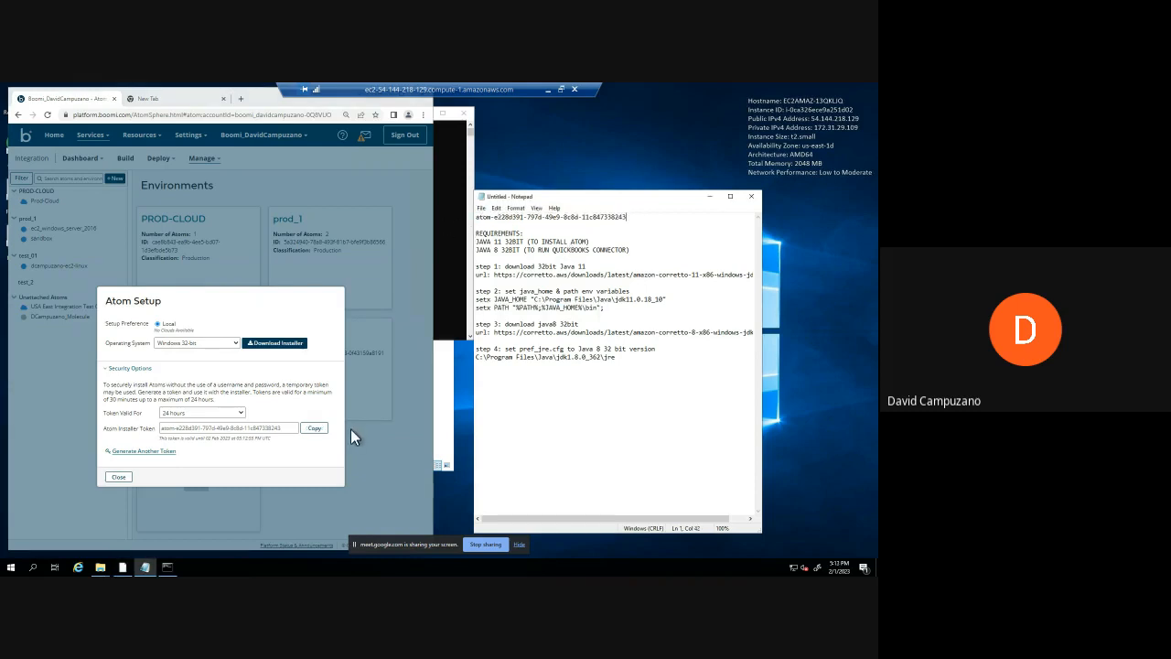
pyautogui.moveTo(100, 567)
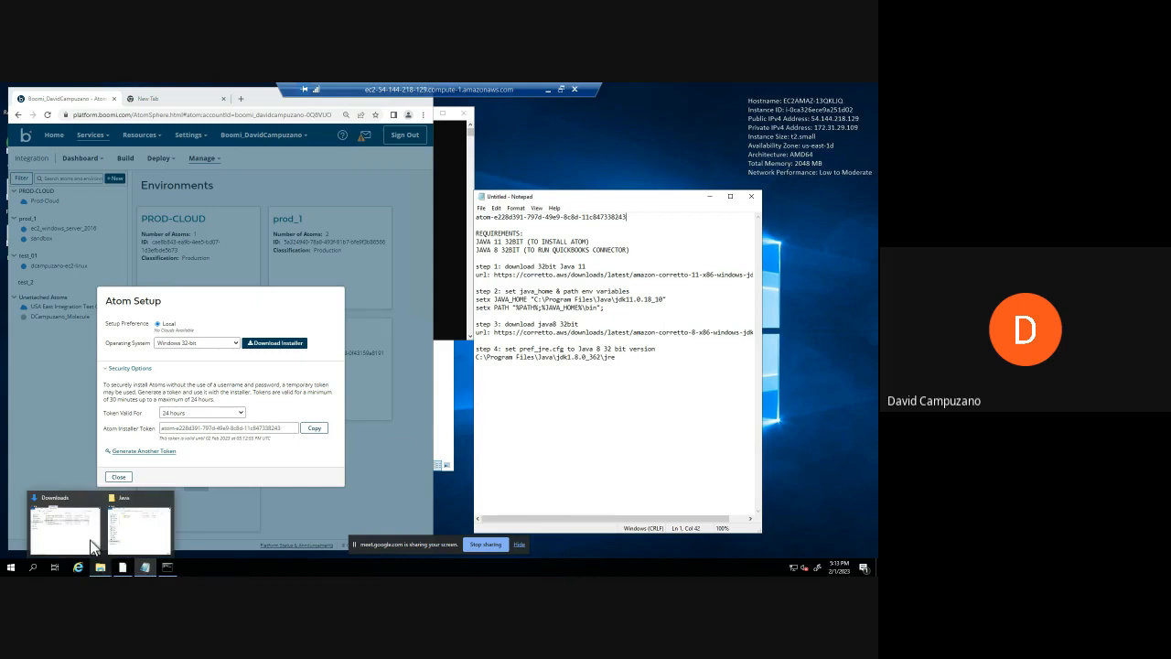
pyautogui.click(101, 514)
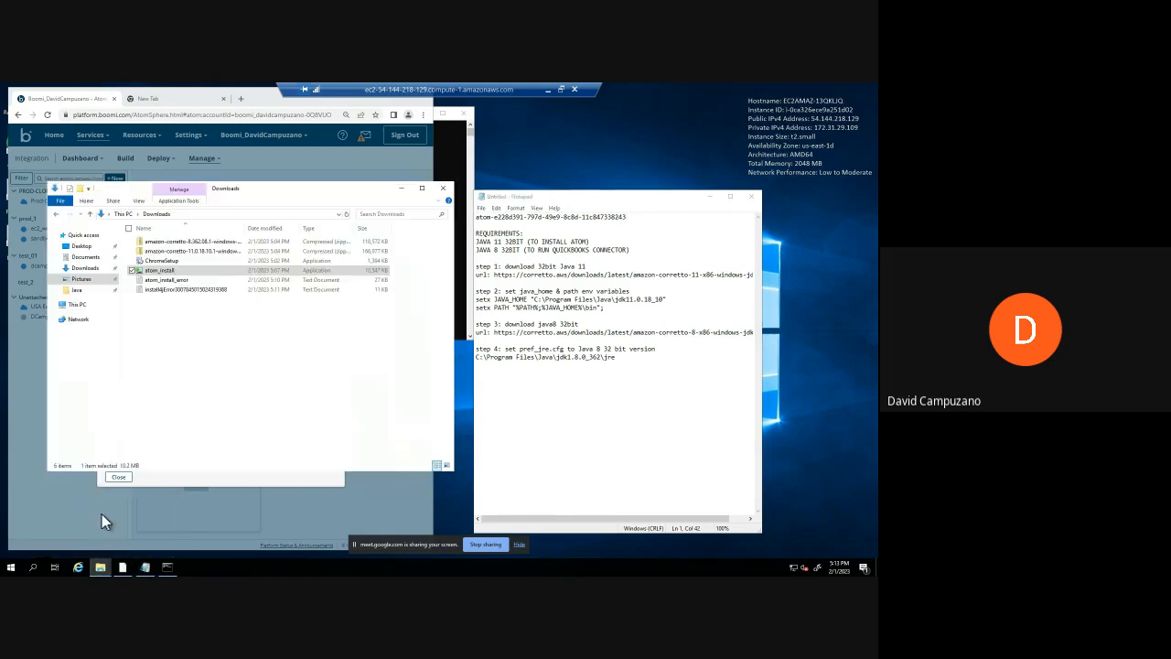
# - Relaunch atom_install, choose Token authentication, name the Atom 'test-video', and start entering the new token
pyautogui.doubleClick(170, 271)
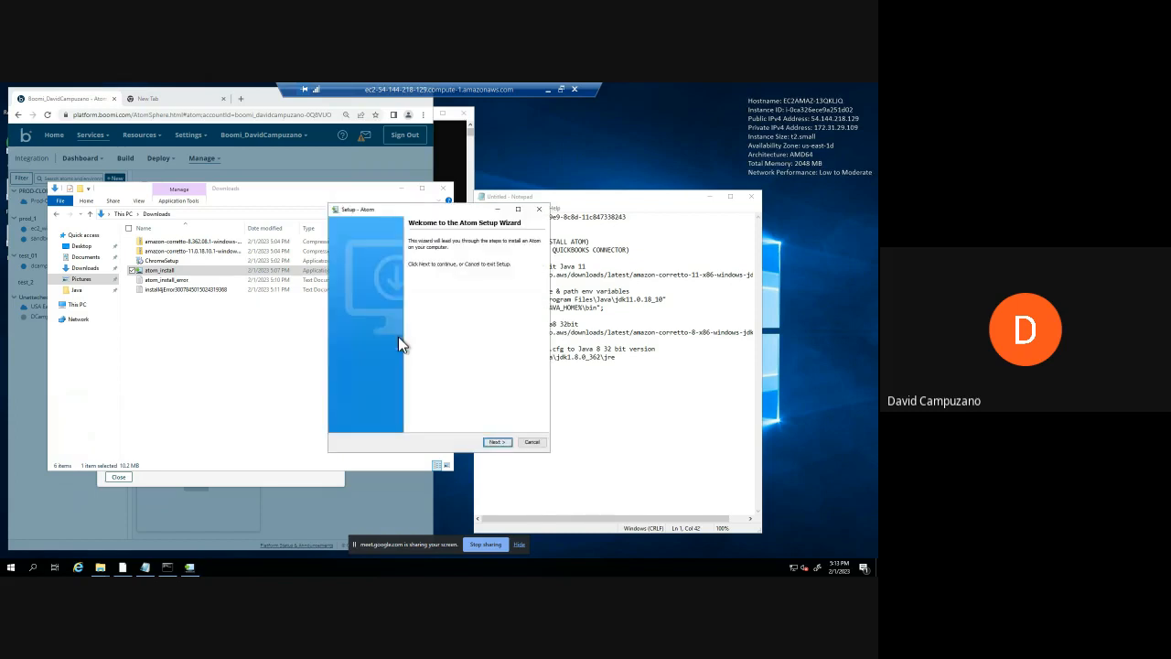
pyautogui.click(497, 443)
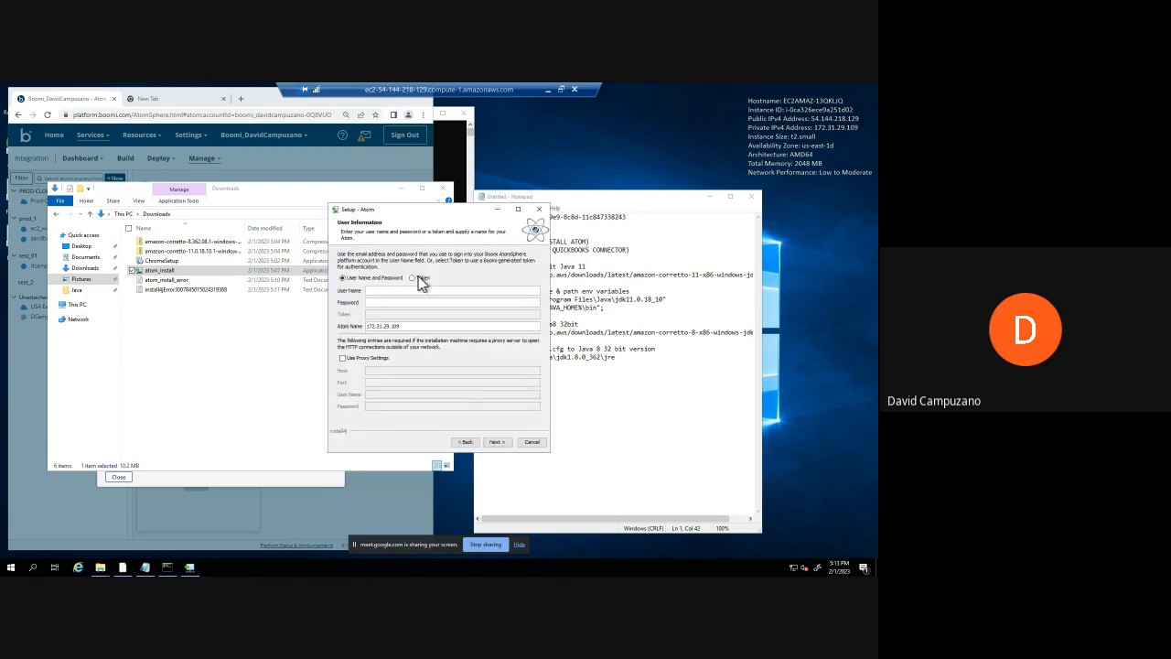
pyautogui.click(418, 277)
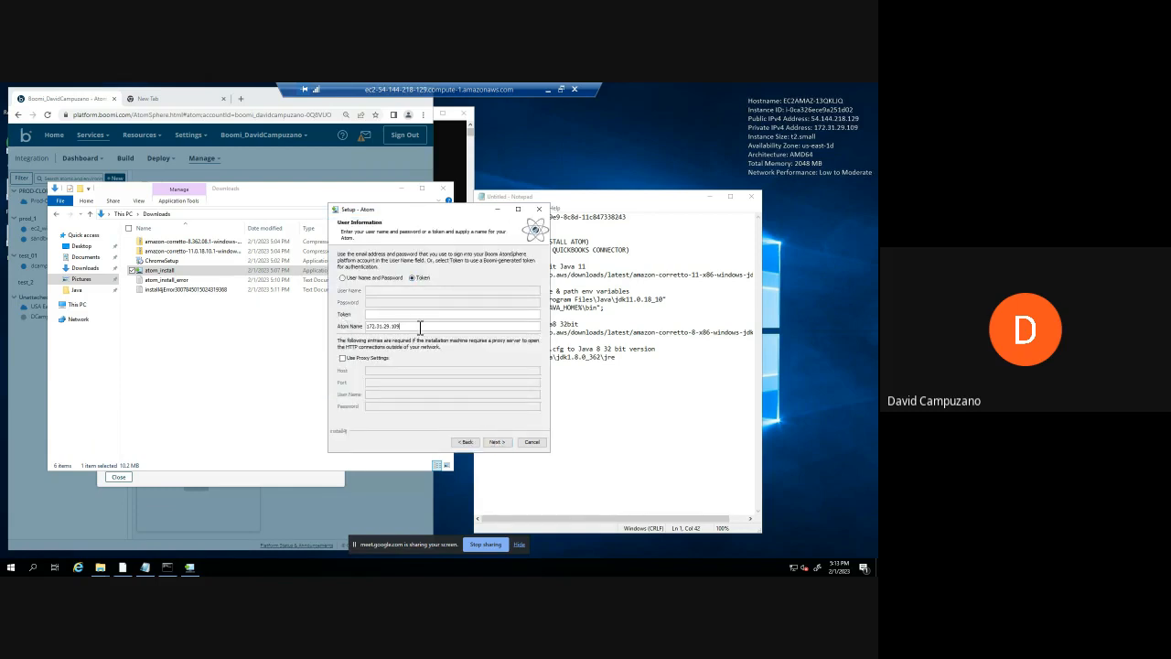
pyautogui.doubleClick(420, 327)
pyautogui.write('test-video')
pyautogui.moveTo(439, 214); pyautogui.dragTo(340, 217)
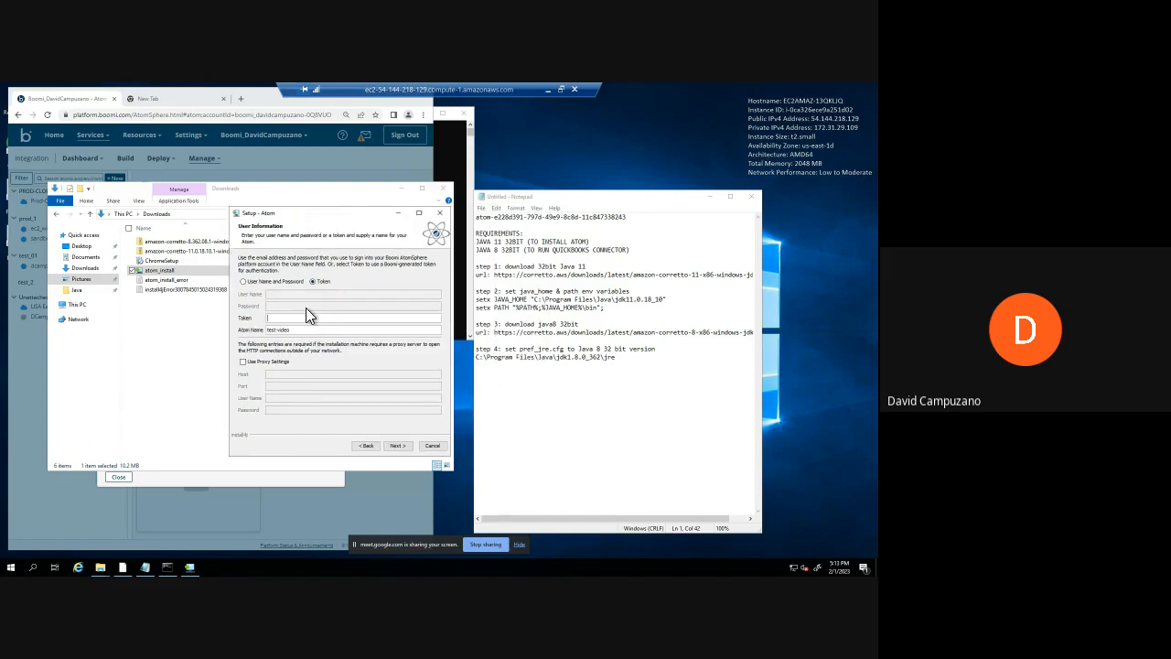
pyautogui.click(314, 319)
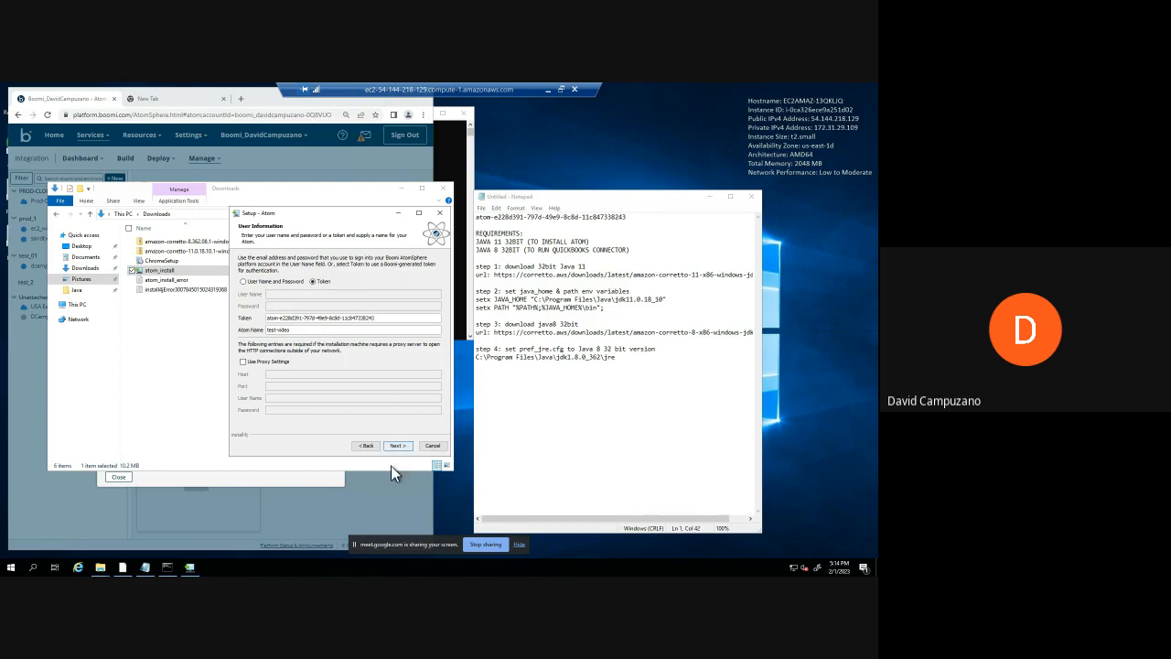
# - Finish the token, select the test_2 environment, and install with the default folders
pyautogui.click(400, 445)
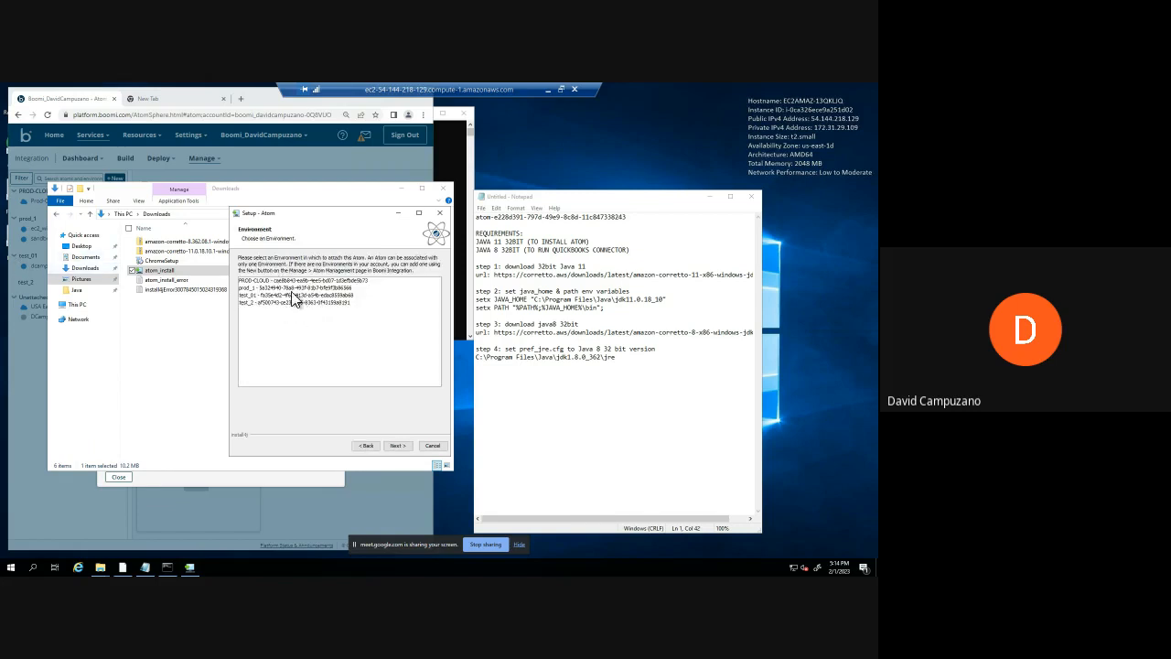
pyautogui.click(281, 302)
pyautogui.click(398, 446)
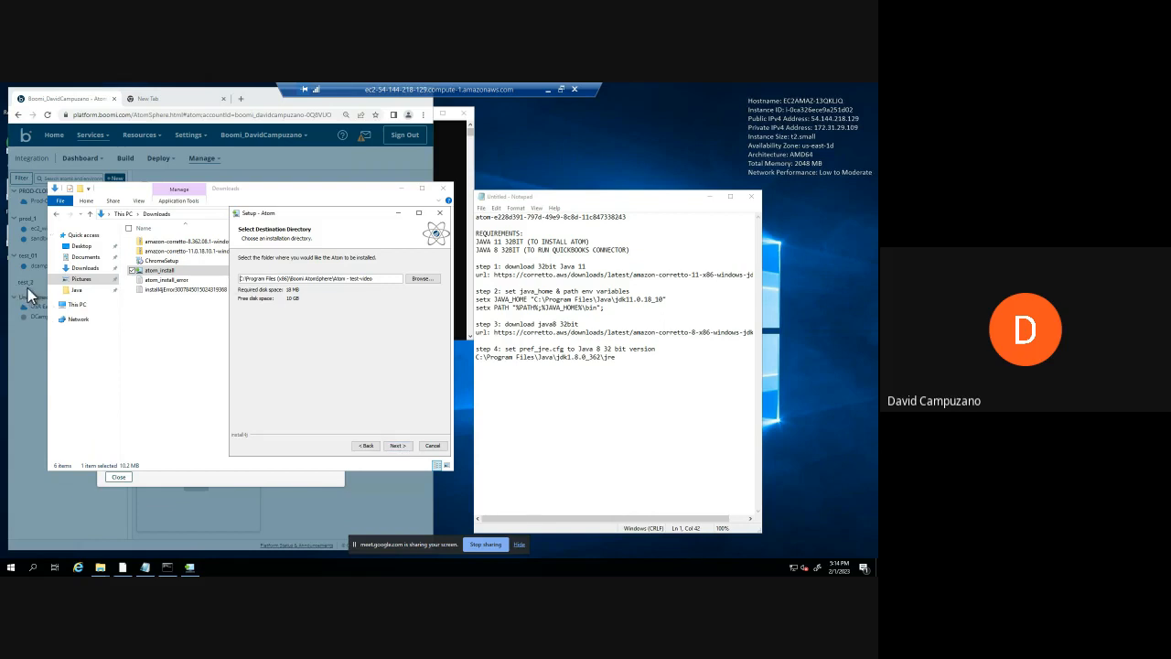
pyautogui.click(398, 446)
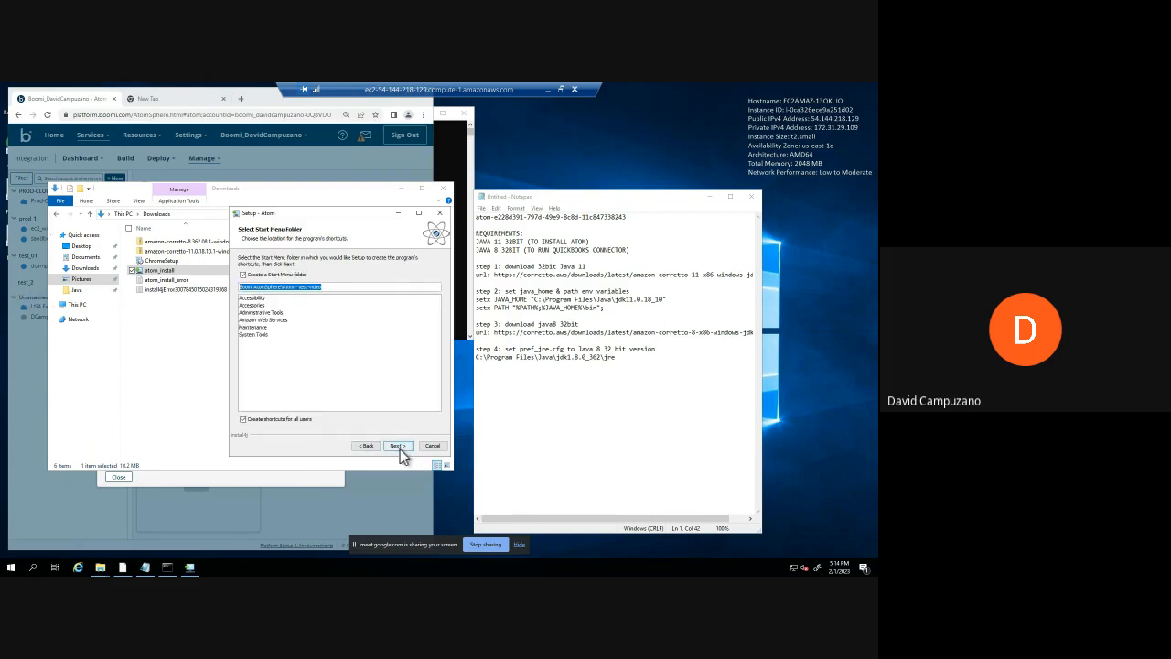
pyautogui.click(399, 444)
pyautogui.click(399, 445)
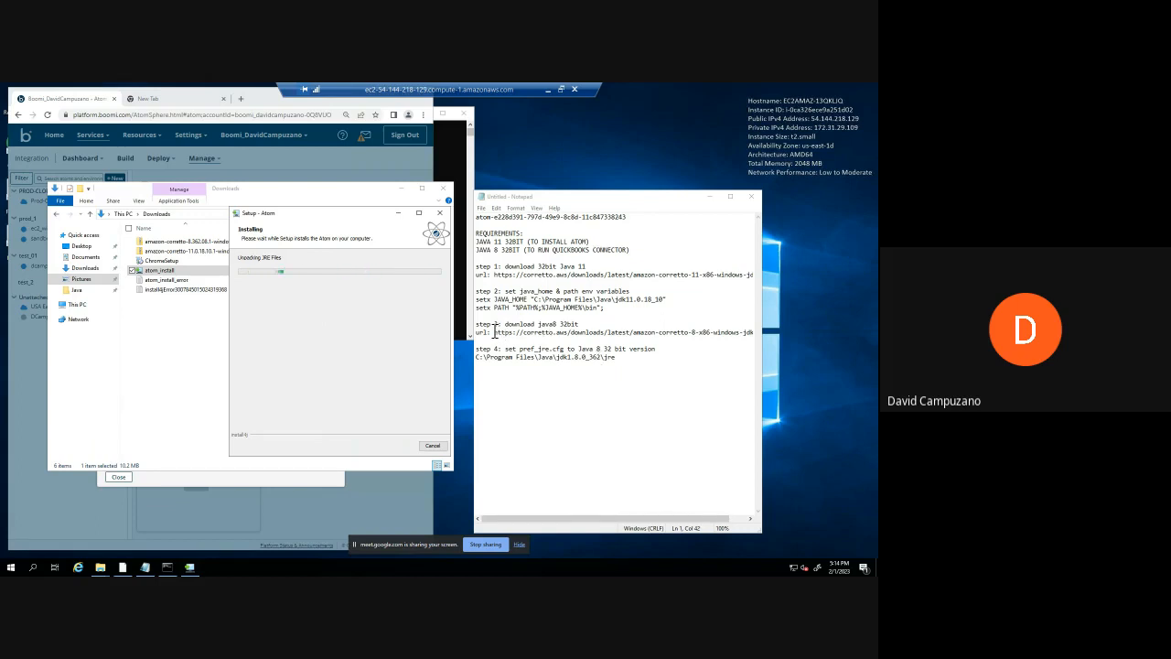
# - Finish the Atom setup wizard and close the Atom Setup dialog in AtomSphere
pyautogui.moveTo(629, 357); pyautogui.dragTo(466, 358)
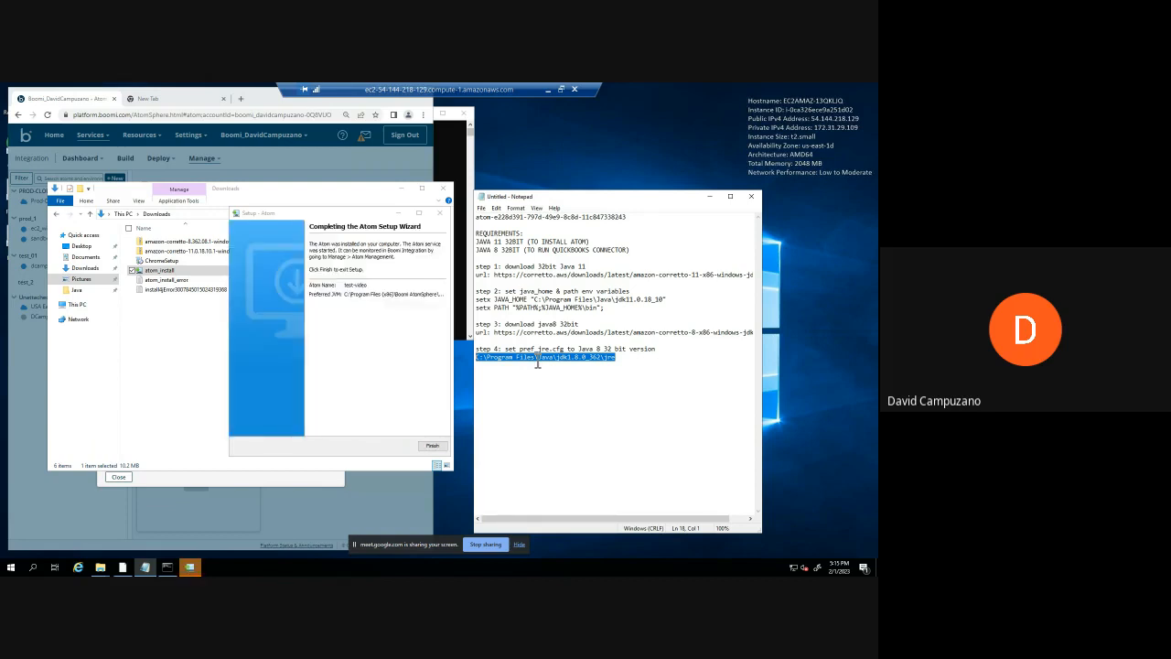
pyautogui.click(430, 447)
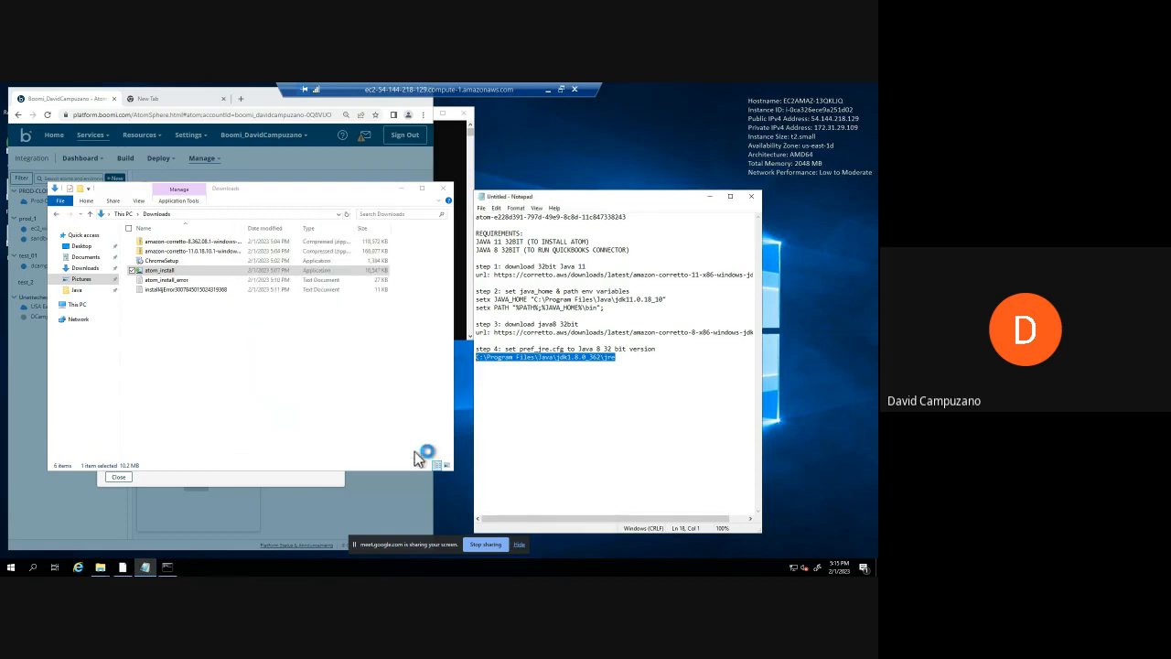
pyautogui.click(64, 498)
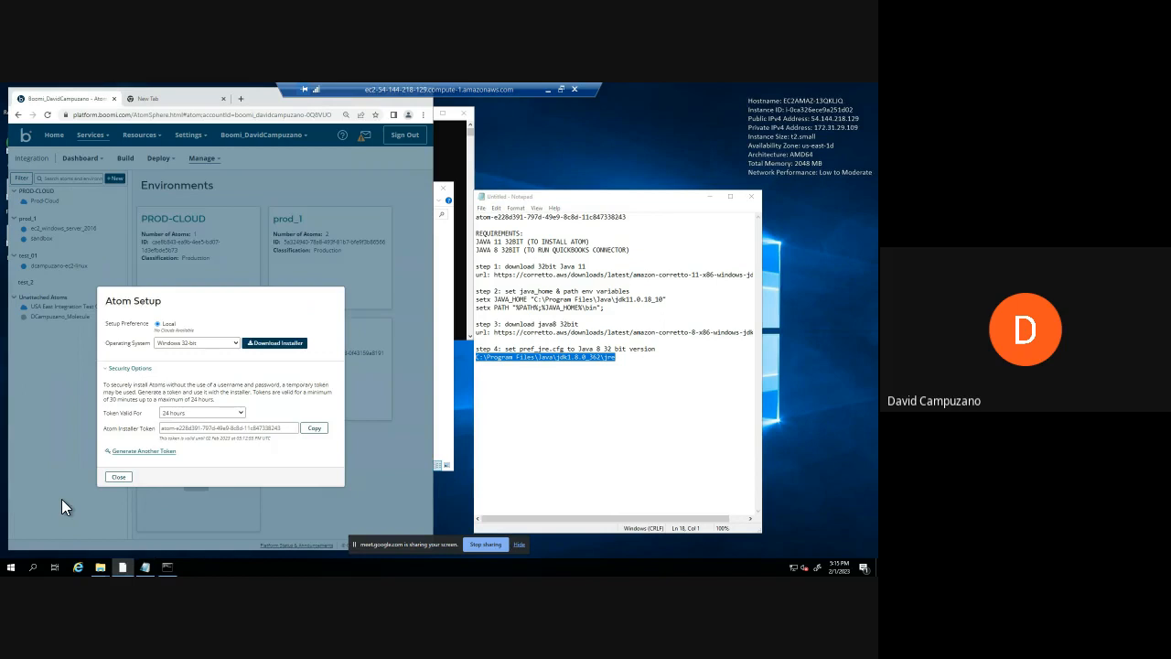
pyautogui.click(118, 477)
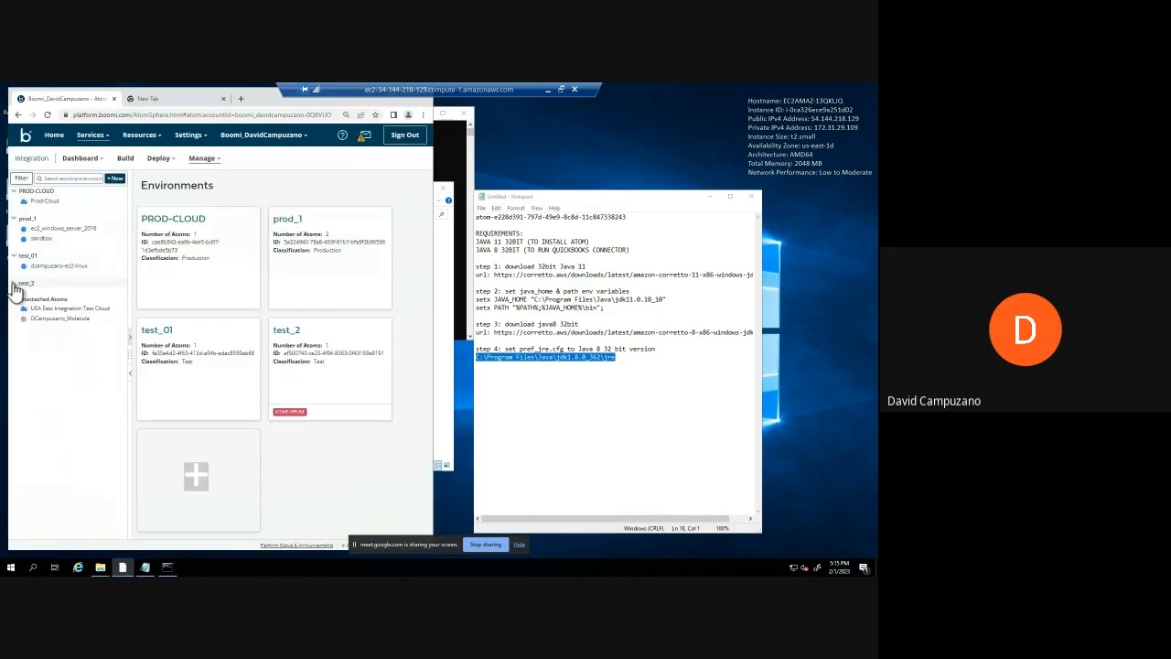
# - Expand test_2, select the test-video Atom, and view its Startup Properties
pyautogui.click(13, 282)
pyautogui.click(48, 294)
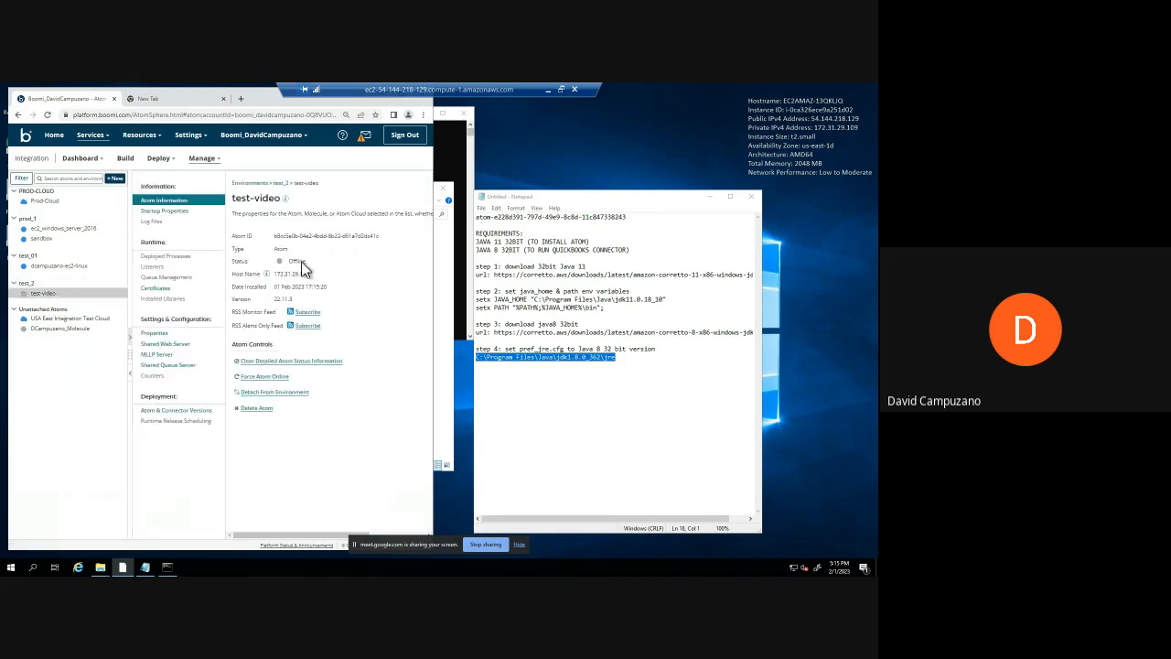
pyautogui.click(175, 213)
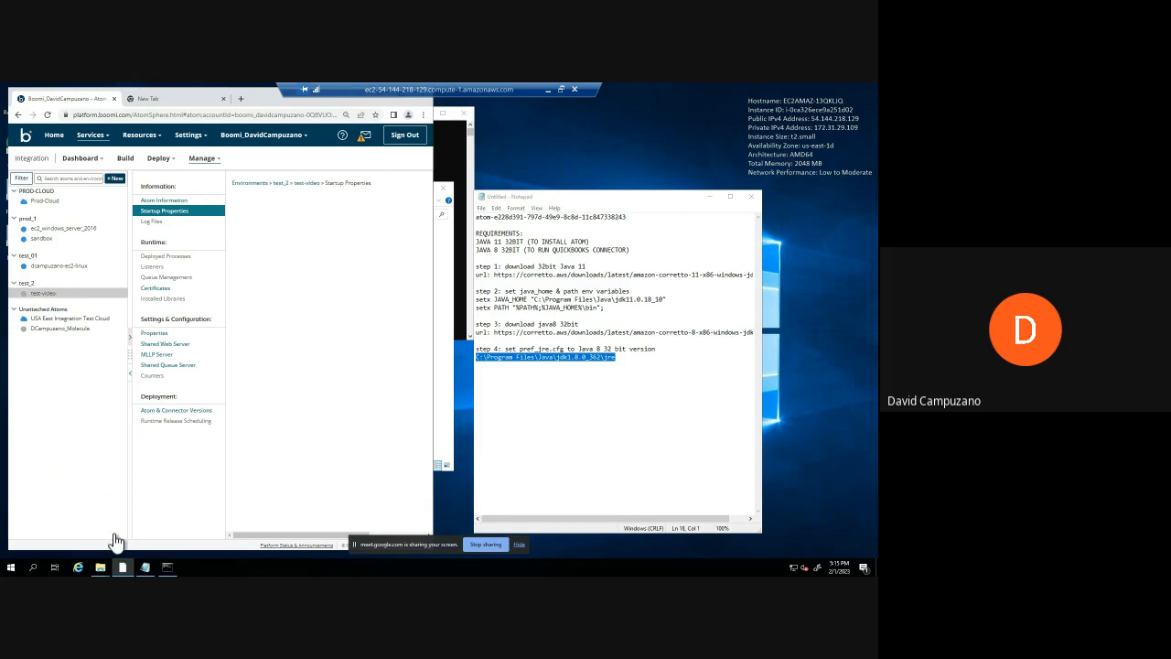
pyautogui.moveTo(100, 567)
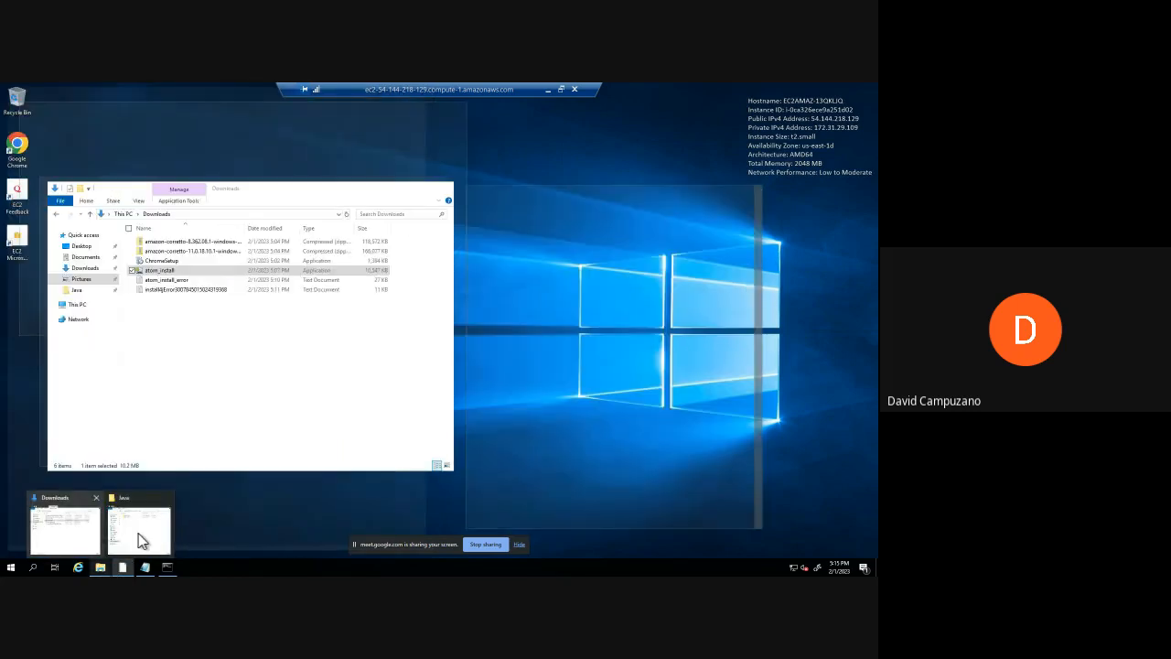
# - Browse to Program Files (x86)\Boomi AtomSphere\Atom - test-video\install4j and open pref_jre.cfg
pyautogui.click(134, 525)
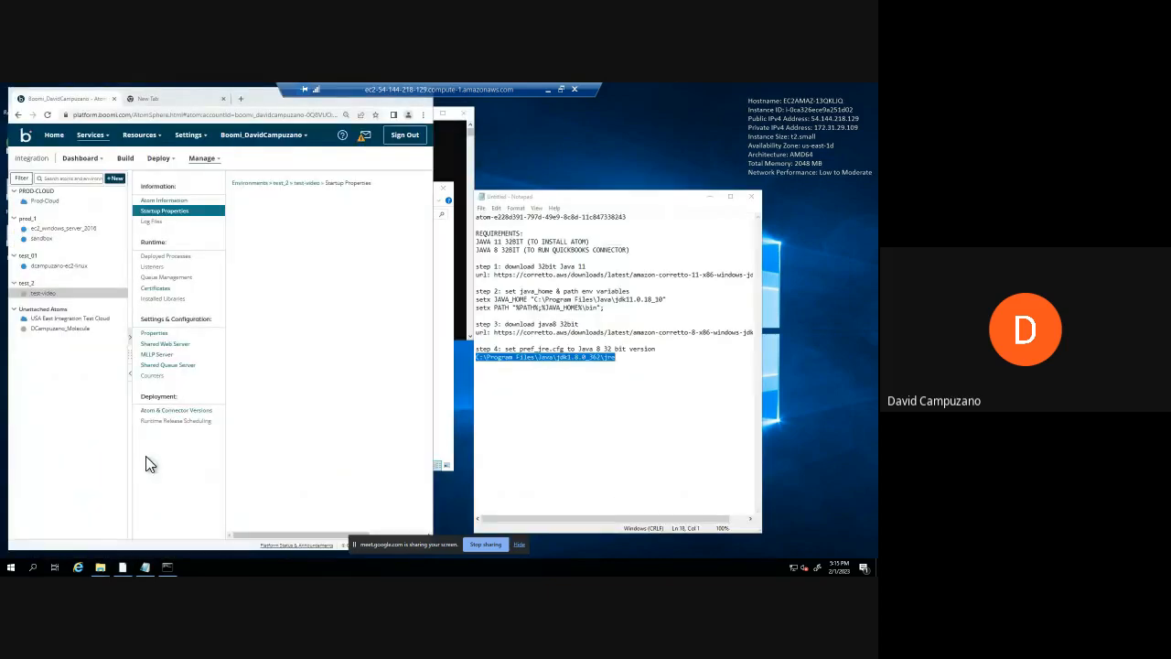
pyautogui.click(326, 232)
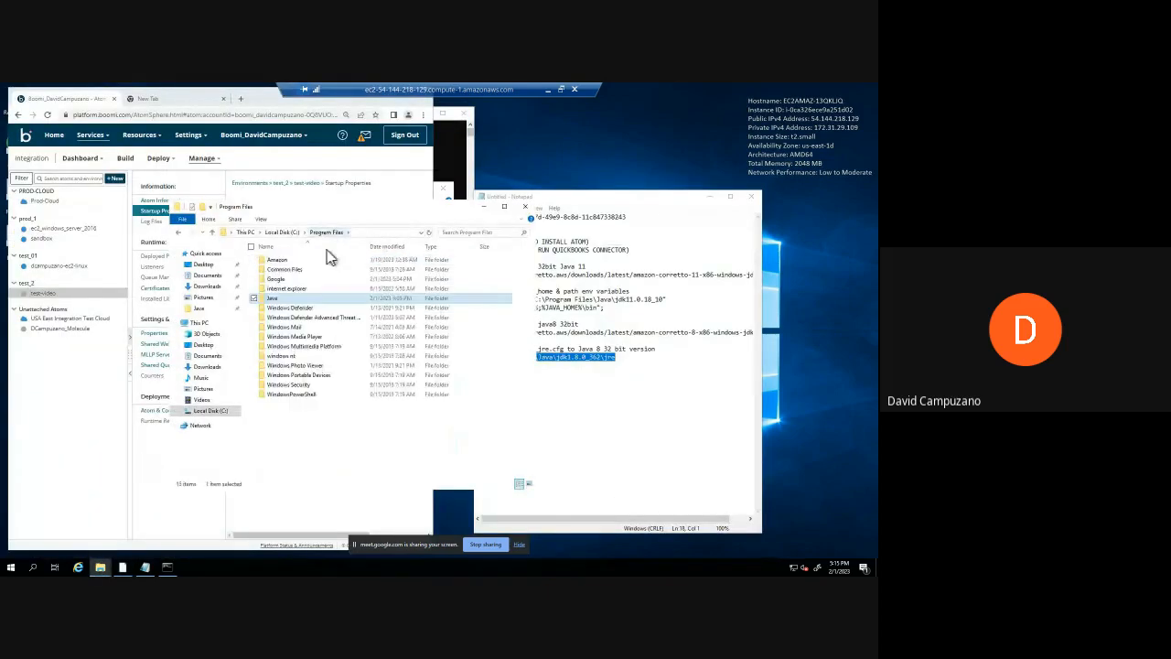
pyautogui.click(179, 411)
pyautogui.click(211, 426)
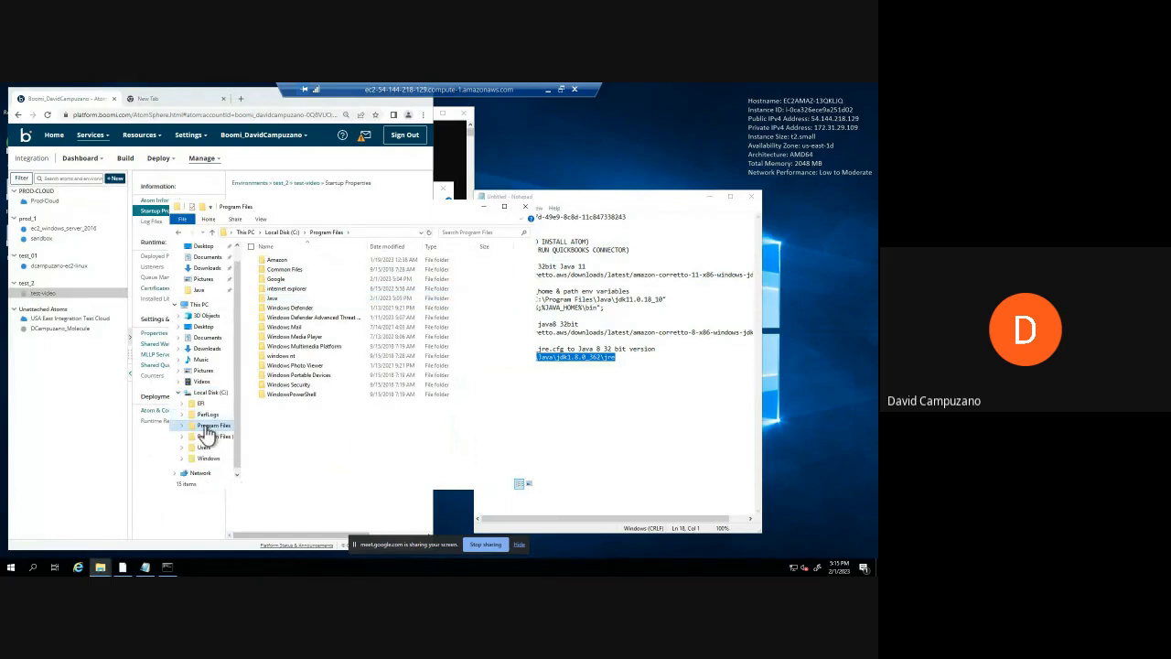
pyautogui.click(208, 436)
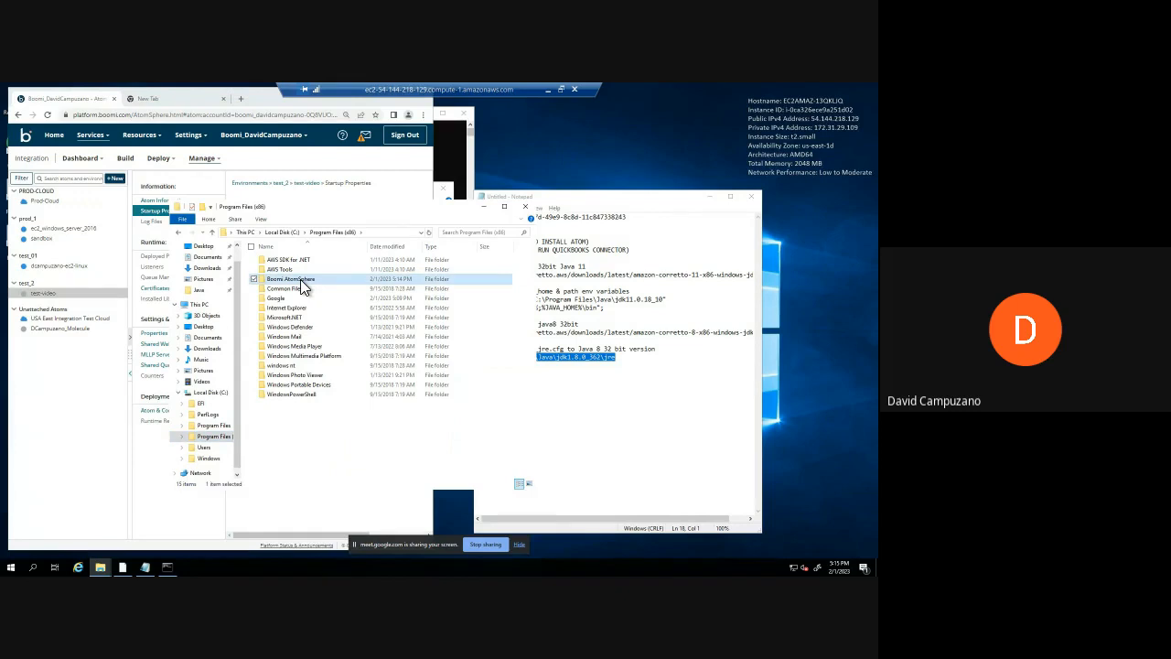
pyautogui.doubleClick(300, 279)
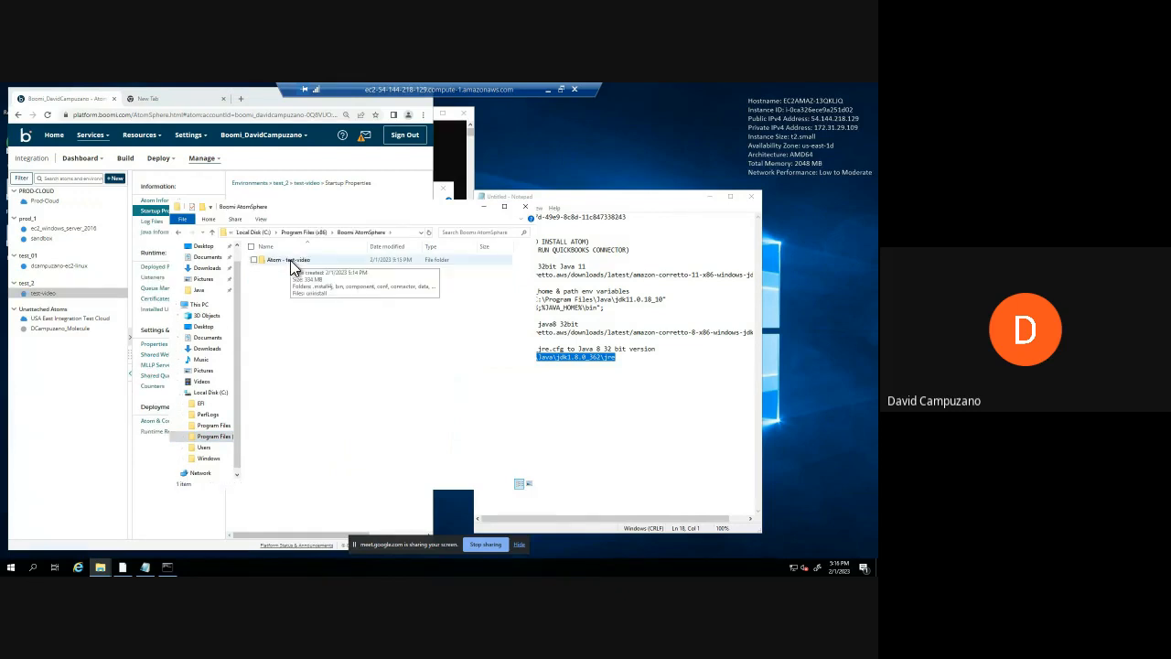
pyautogui.doubleClick(292, 265)
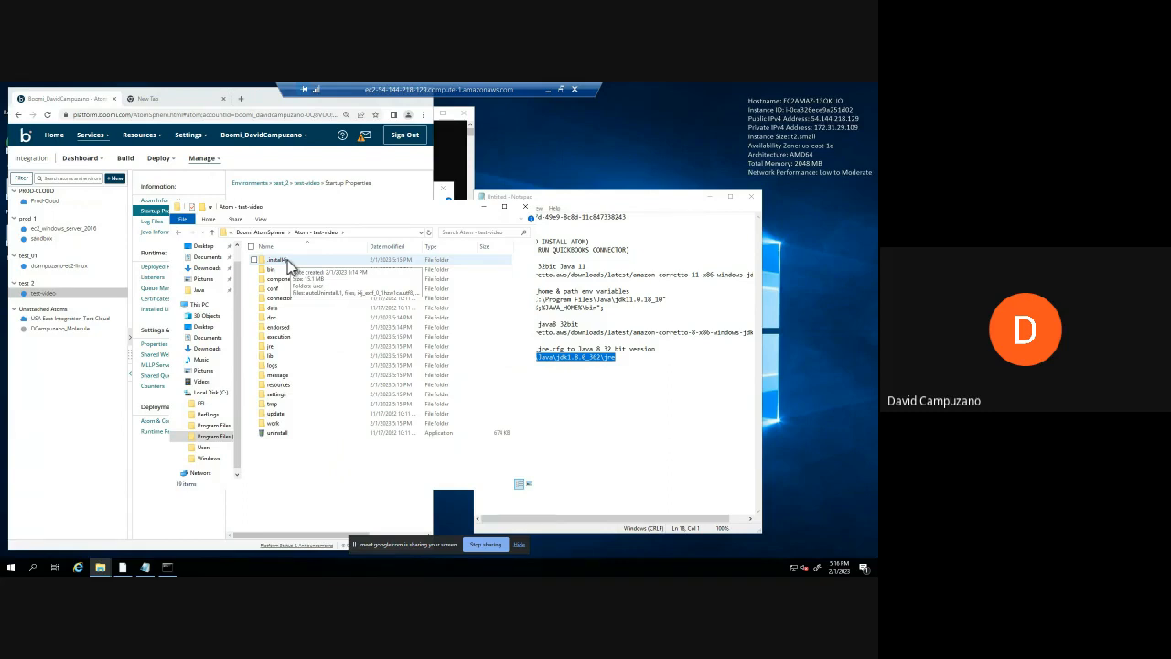
pyautogui.doubleClick(287, 261)
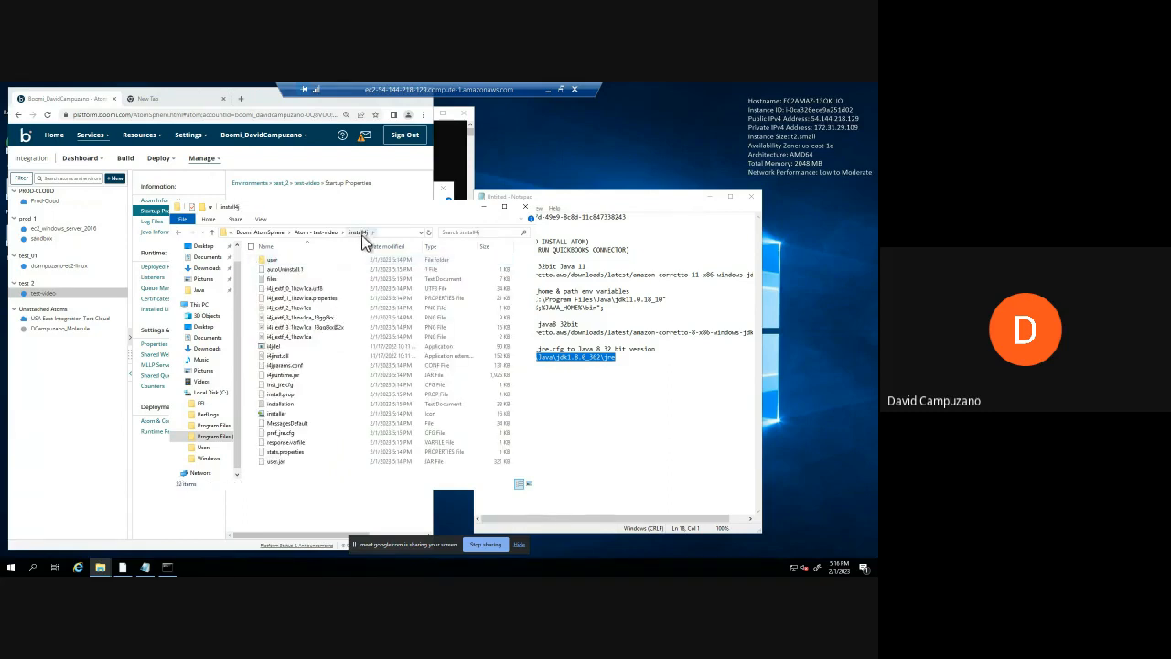
pyautogui.click(295, 435)
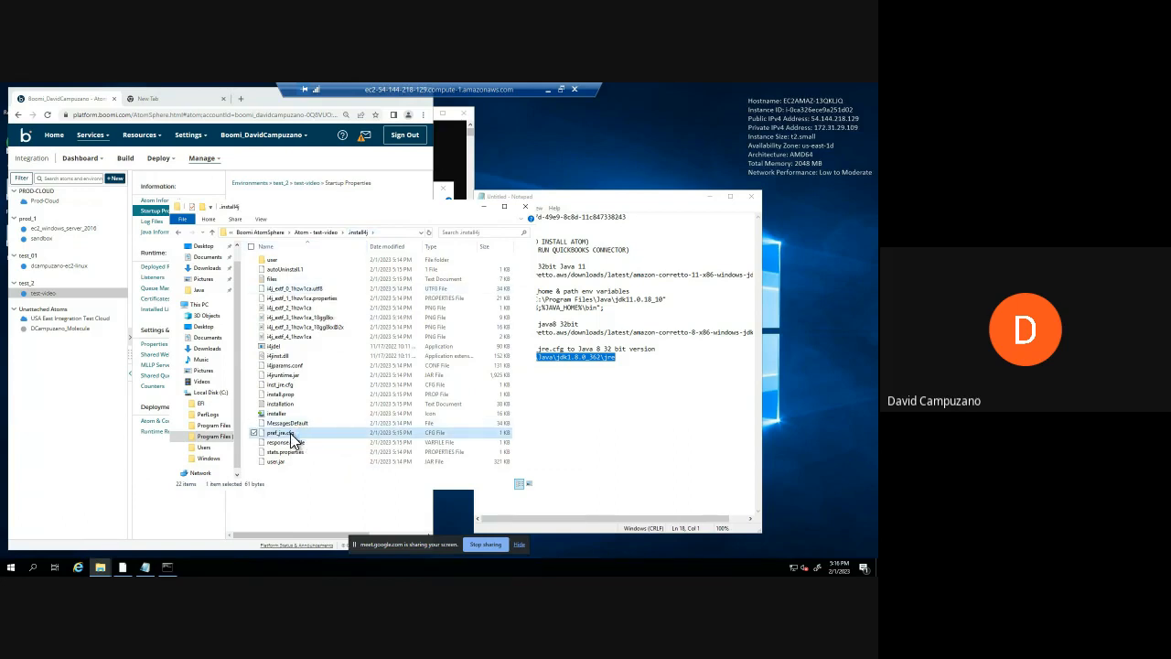
pyautogui.doubleClick(291, 434)
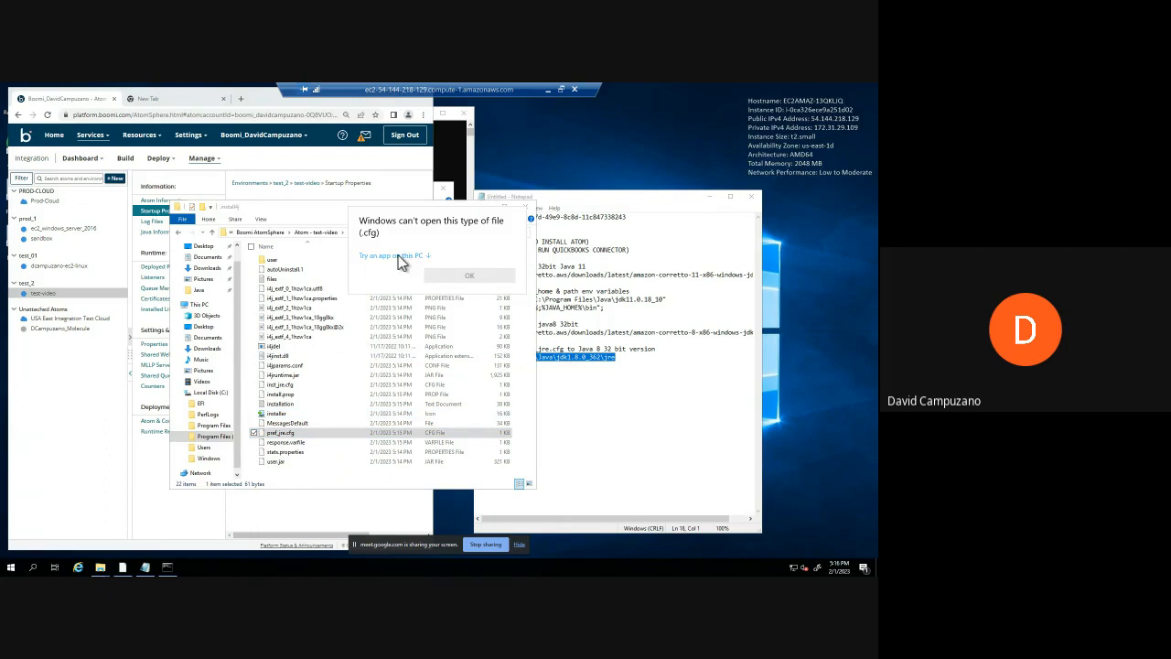
# - Open pref_jre.cfg in Notepad
pyautogui.click(400, 256)
pyautogui.click(394, 266)
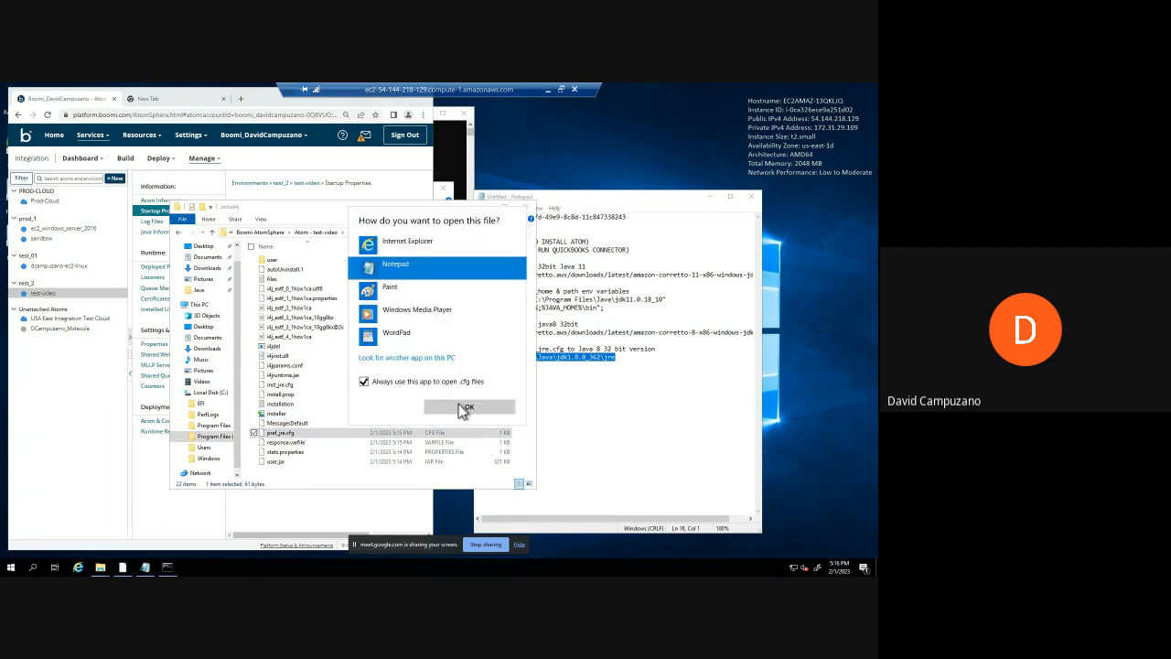
pyautogui.click(464, 409)
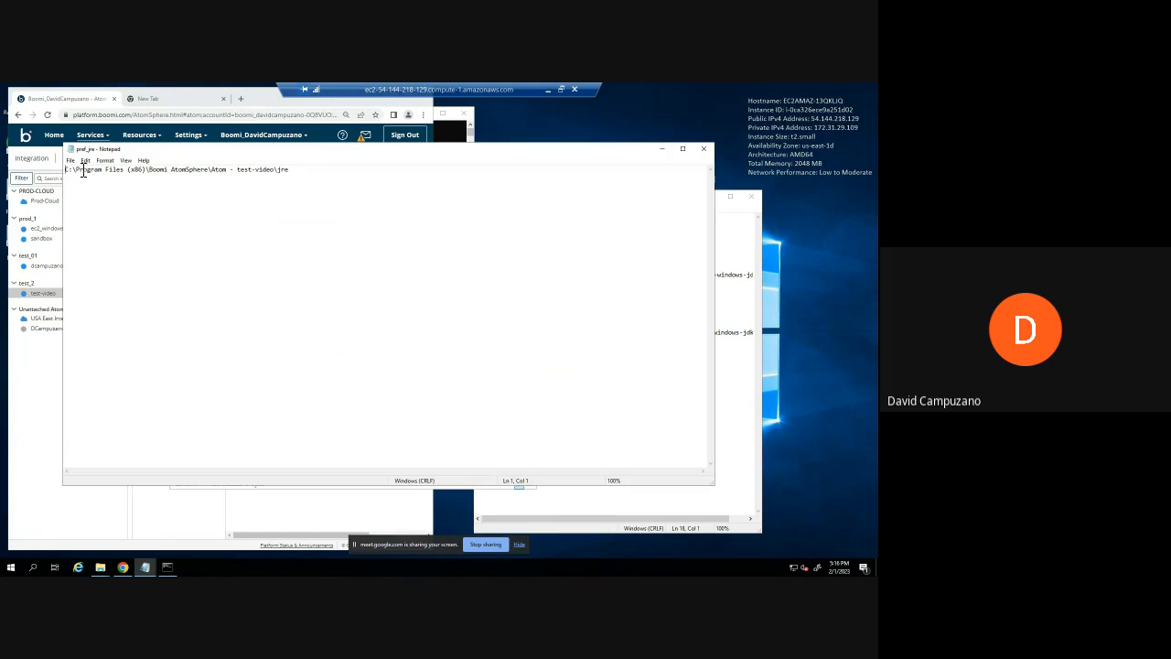
pyautogui.click(295, 171)
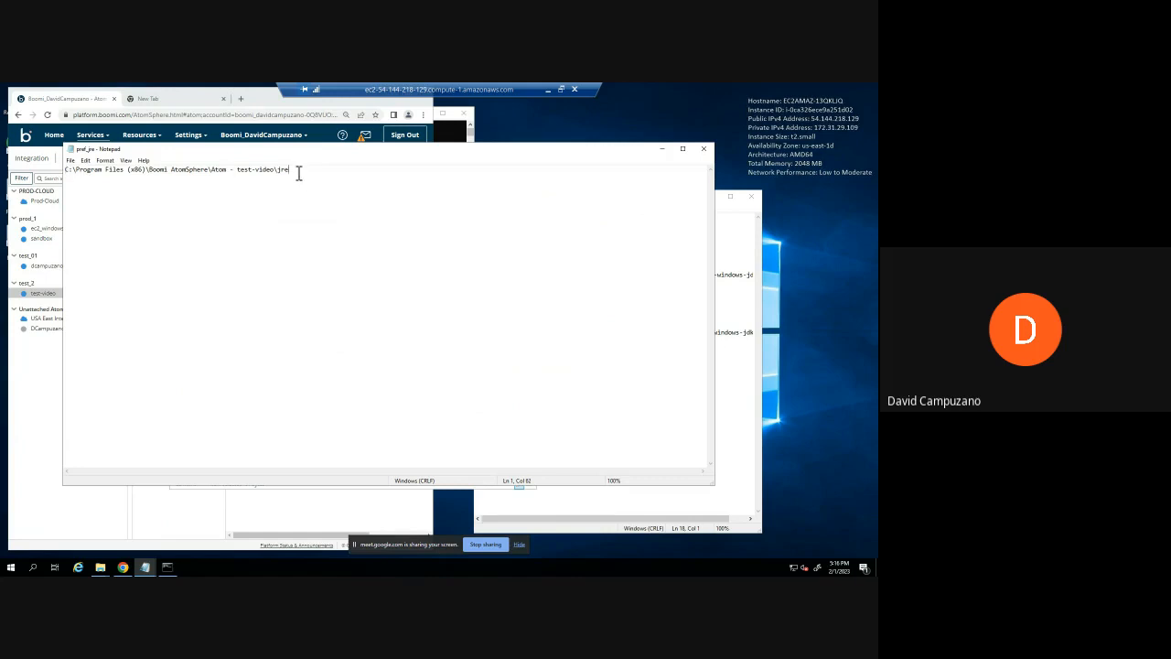
# - Replace its path with C:\Program Files\Java\jdk1.8.0_362\jre and save the file
pyautogui.click(739, 445)
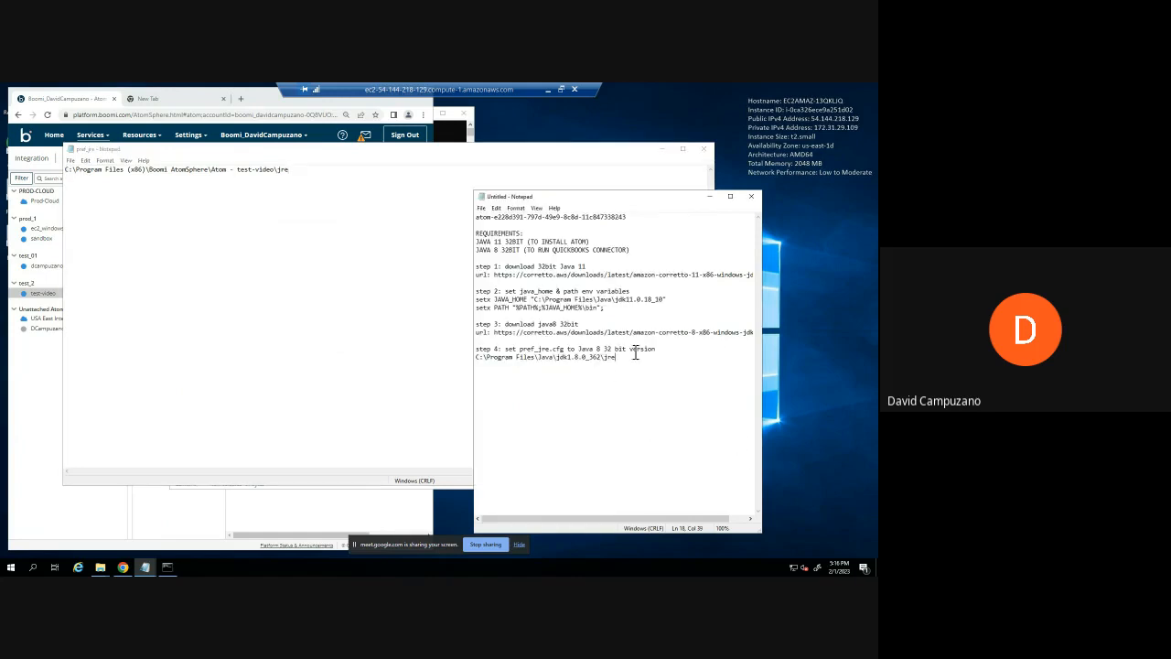
pyautogui.moveTo(635, 353); pyautogui.dragTo(460, 357)
pyautogui.rightClick(504, 359)
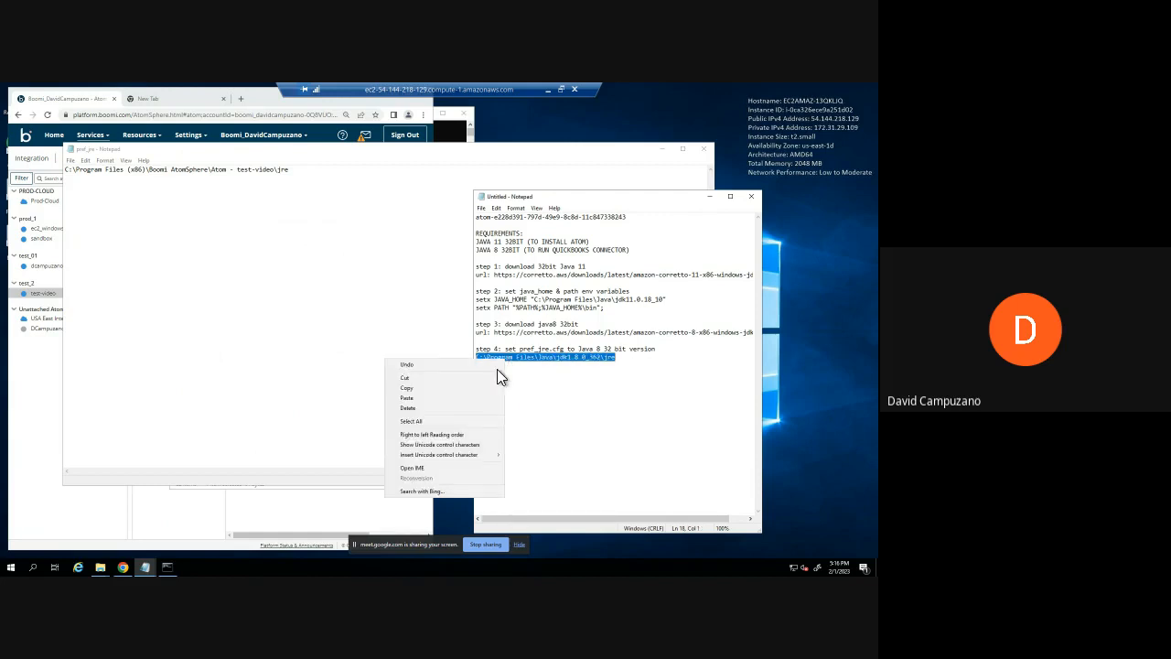
pyautogui.click(459, 389)
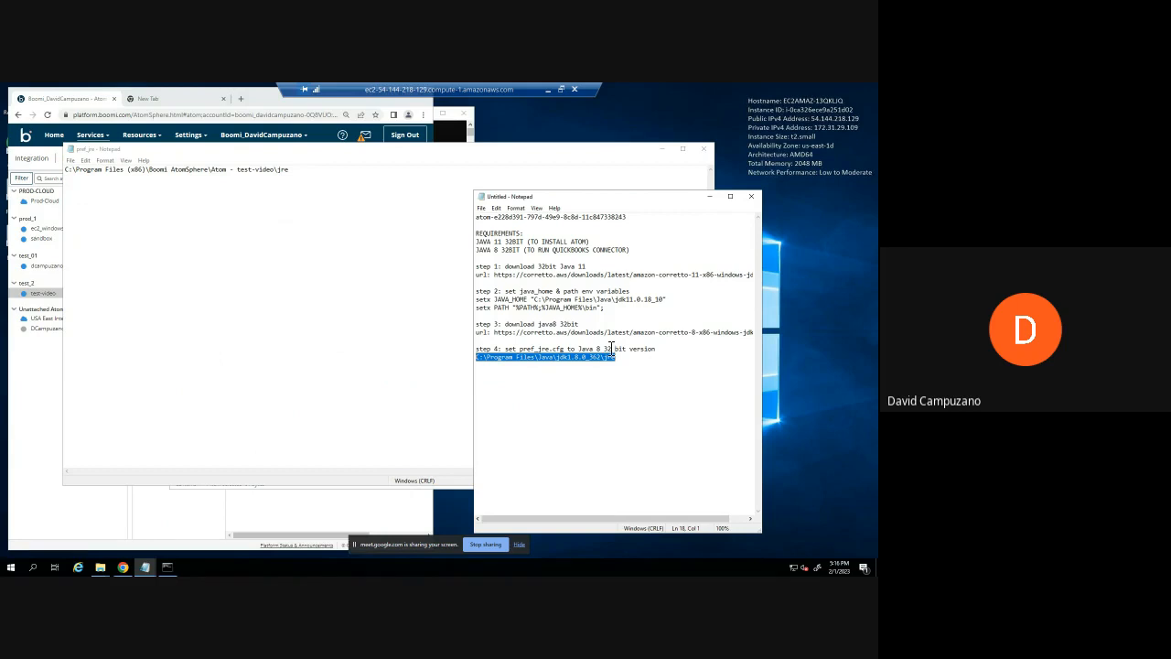
pyautogui.click(307, 170)
pyautogui.hotkey('ctrl', 'a')
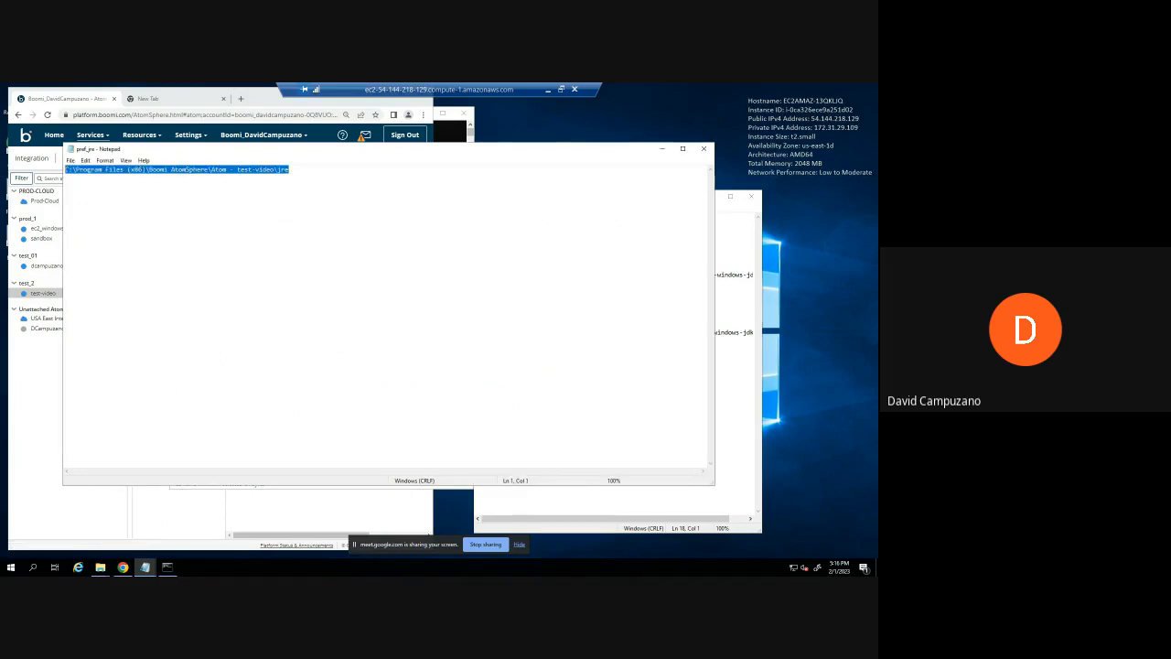
pyautogui.hotkey('ctrl', 'v')
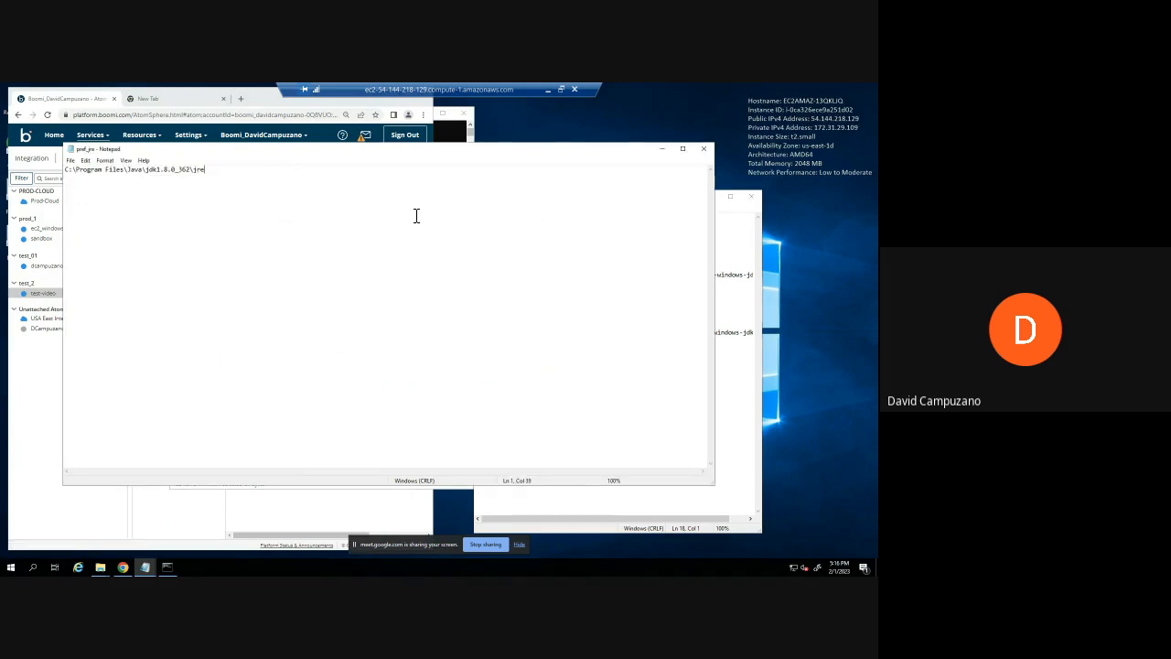
pyautogui.click(703, 148)
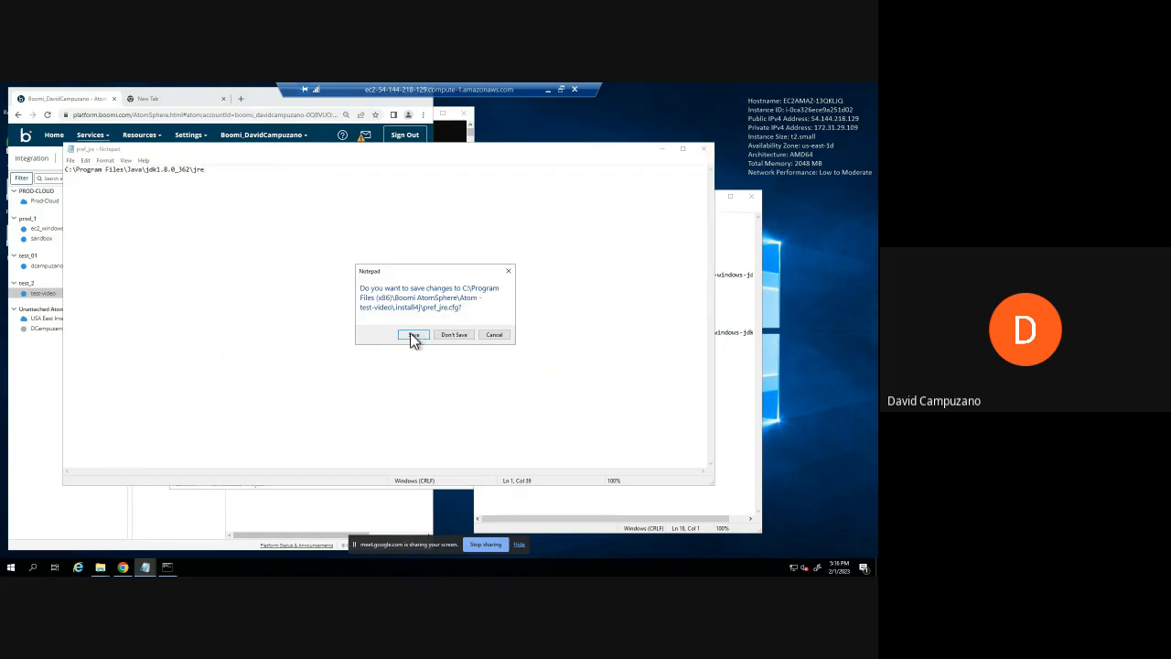
pyautogui.click(412, 334)
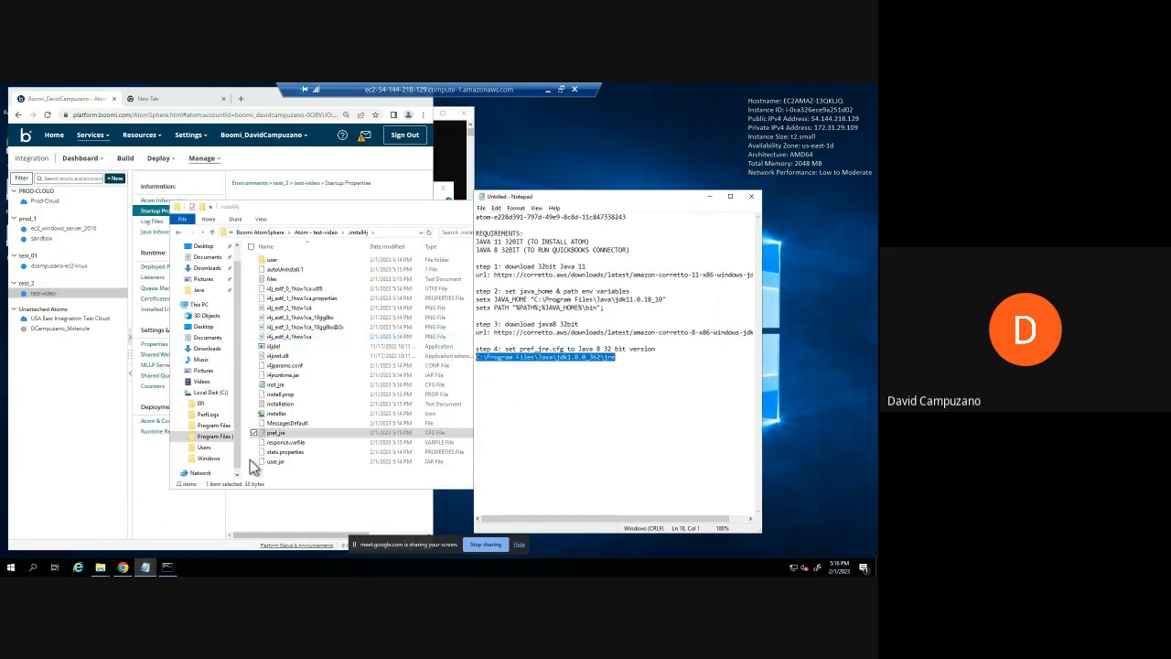
# - From the test-video Atom's Atom Information page, choose Restart Atom and confirm
pyautogui.click(318, 510)
pyautogui.click(178, 201)
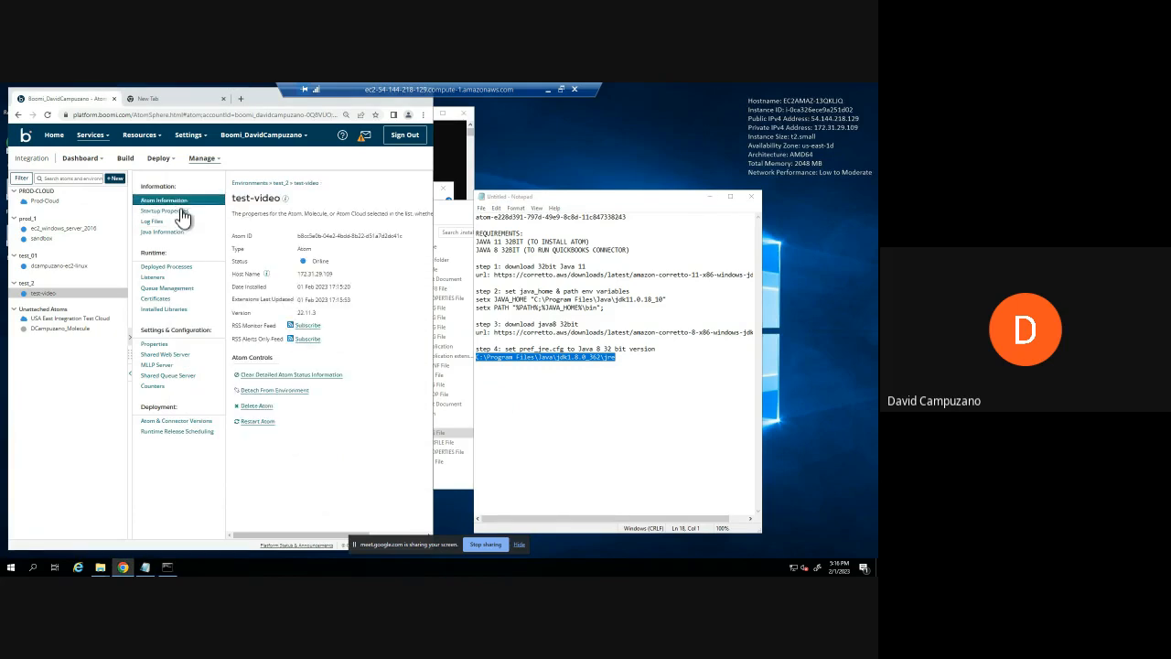
pyautogui.click(259, 422)
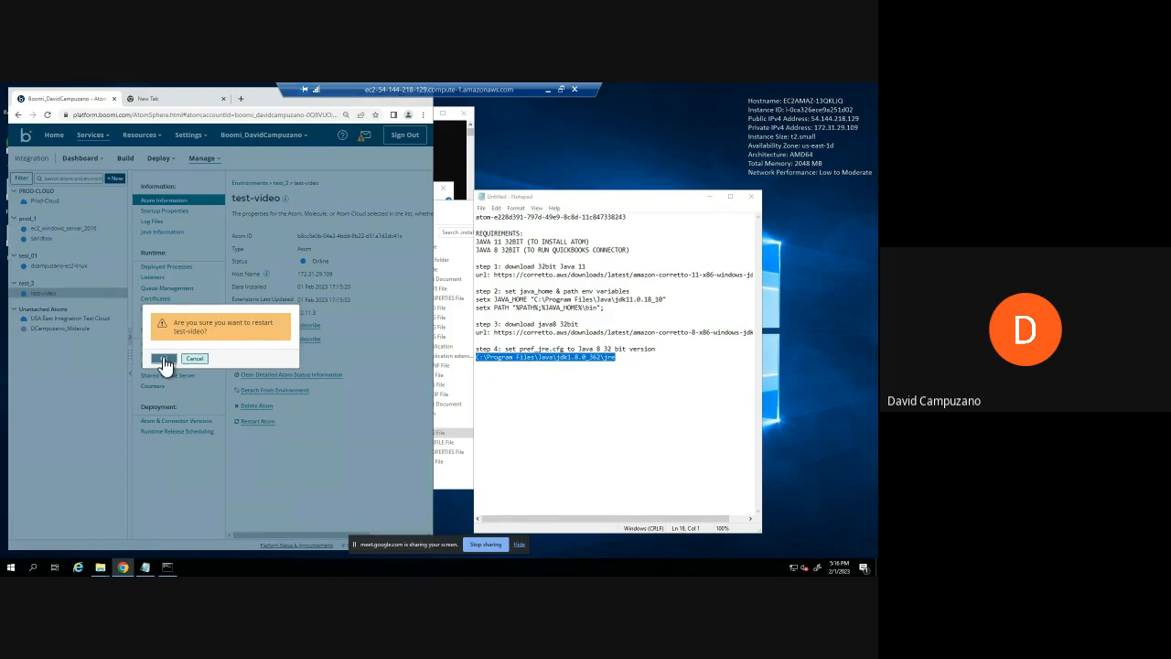
pyautogui.click(164, 362)
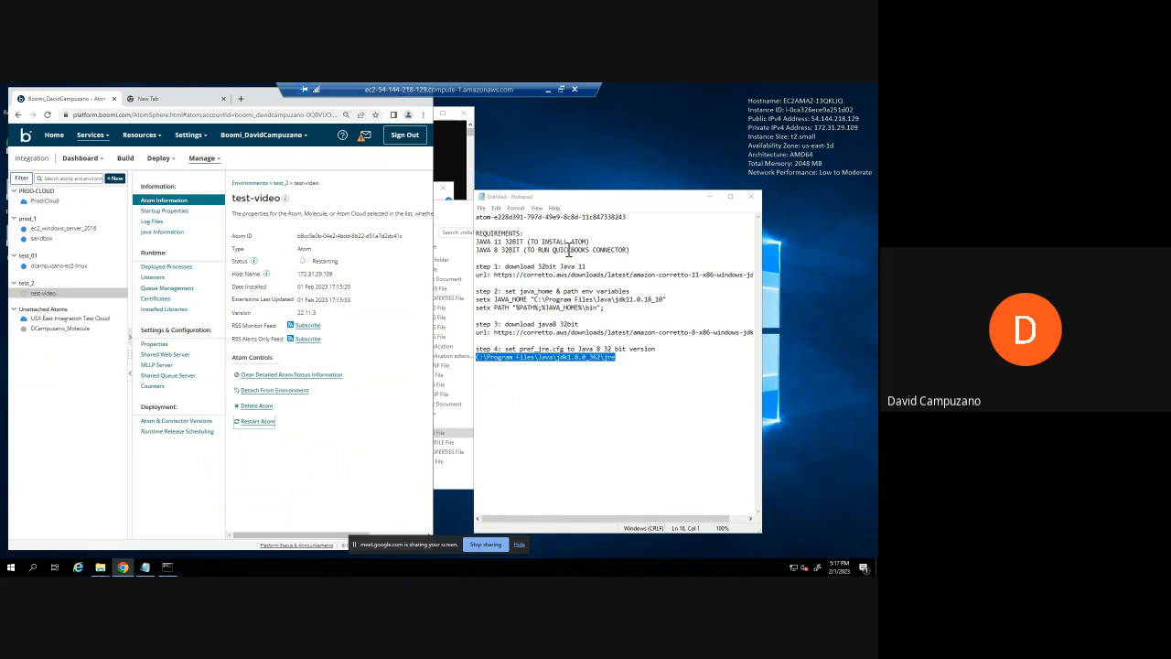
# - Go from Startup Properties and Atom Information to the test-video atom's Java Information page
pyautogui.click(167, 211)
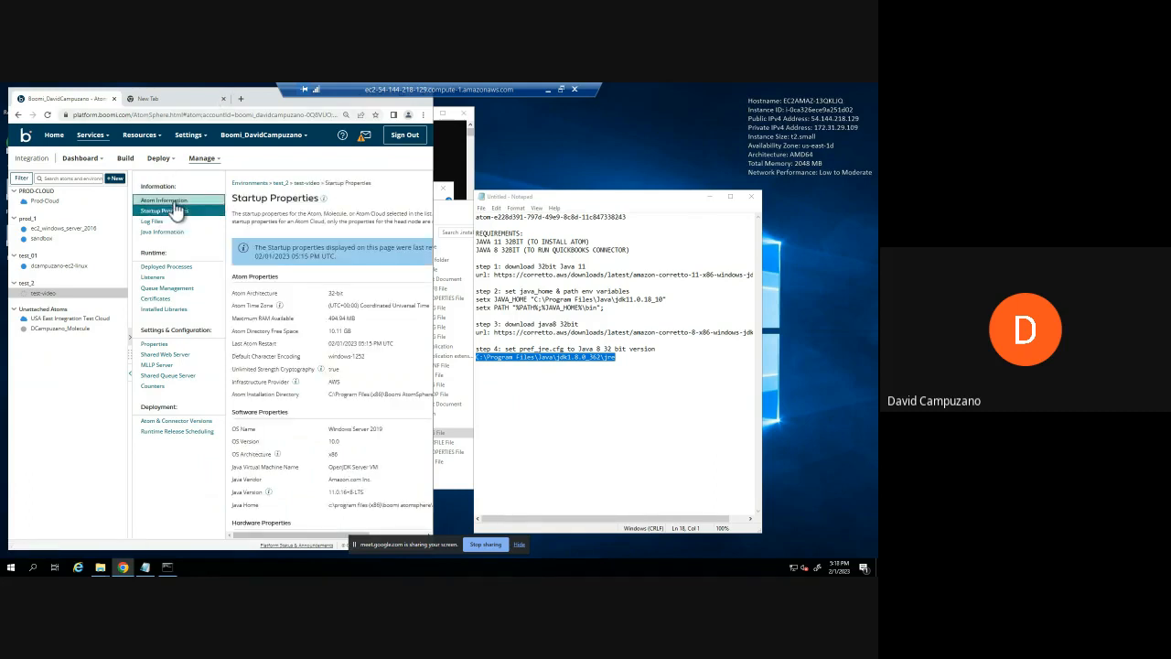
pyautogui.click(165, 200)
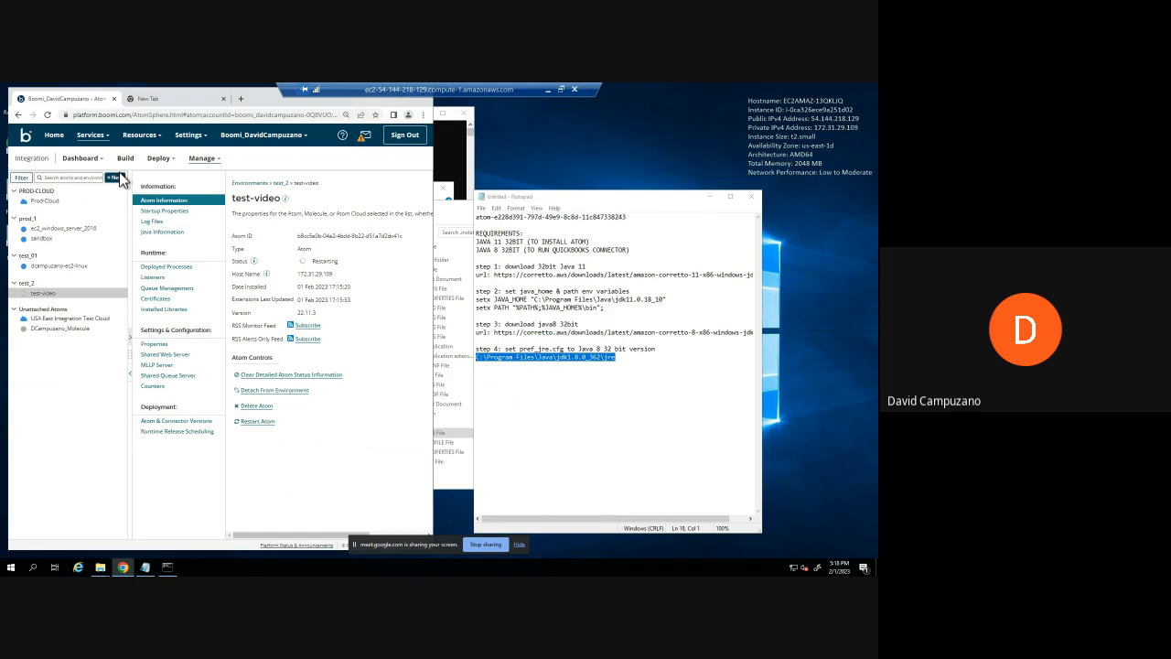
pyautogui.click(151, 234)
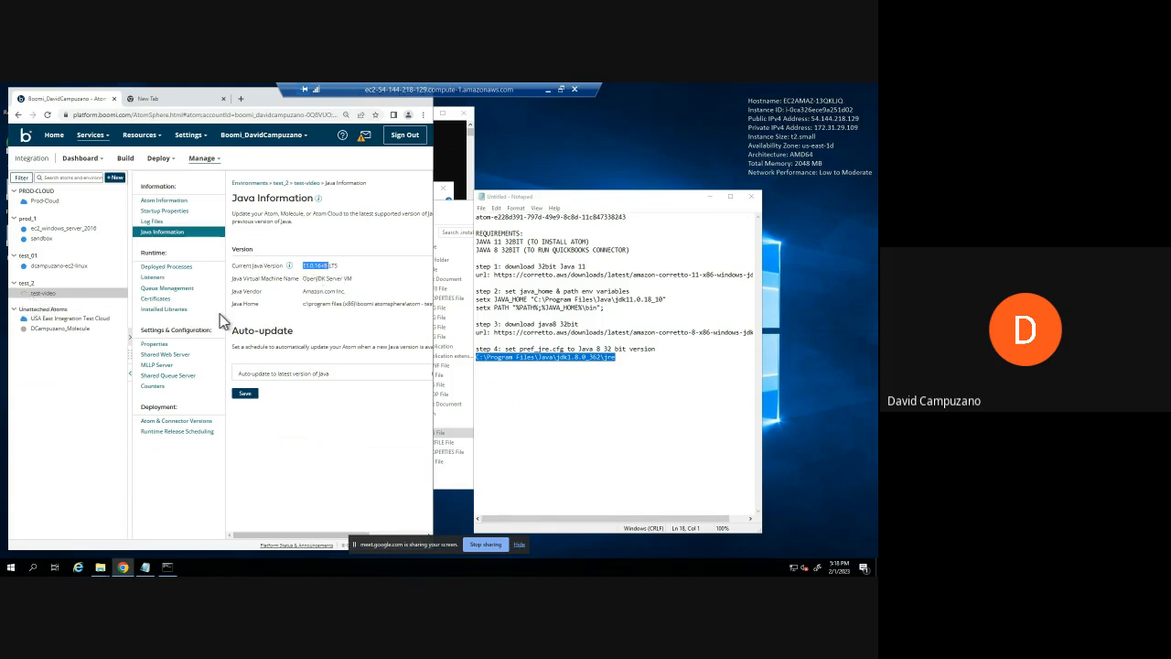
# - Reload the page and highlight the Current Java Version value, now 1.8.0_362-b08
pyautogui.click(58, 293)
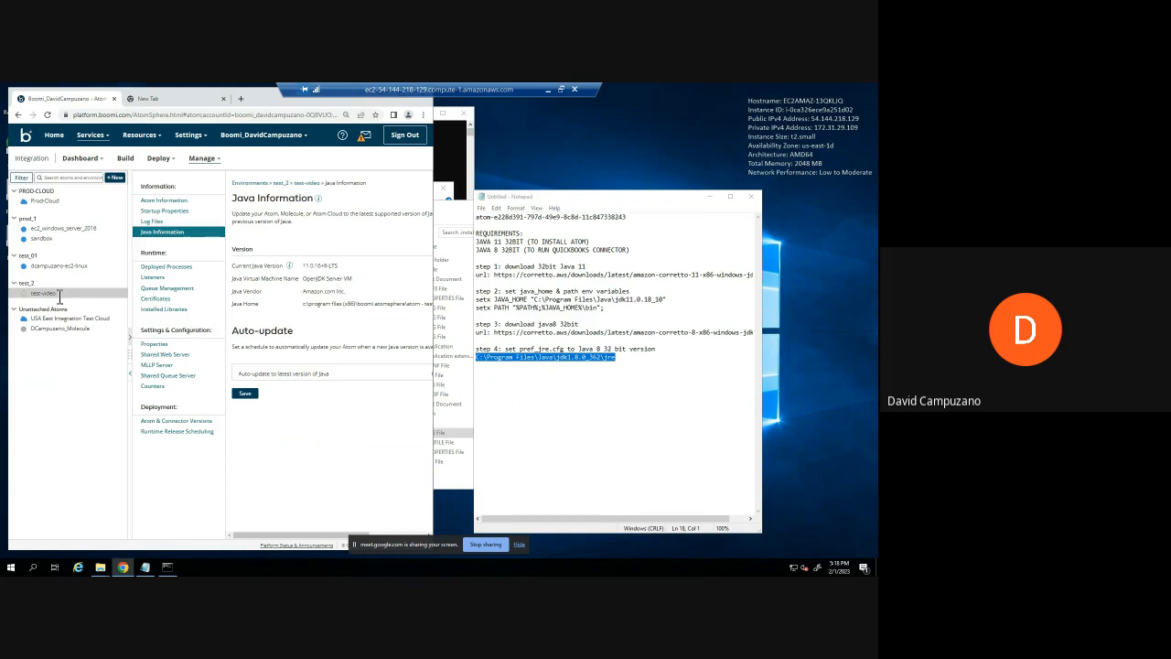
pyautogui.click(47, 114)
pyautogui.moveTo(228, 266); pyautogui.dragTo(347, 262)
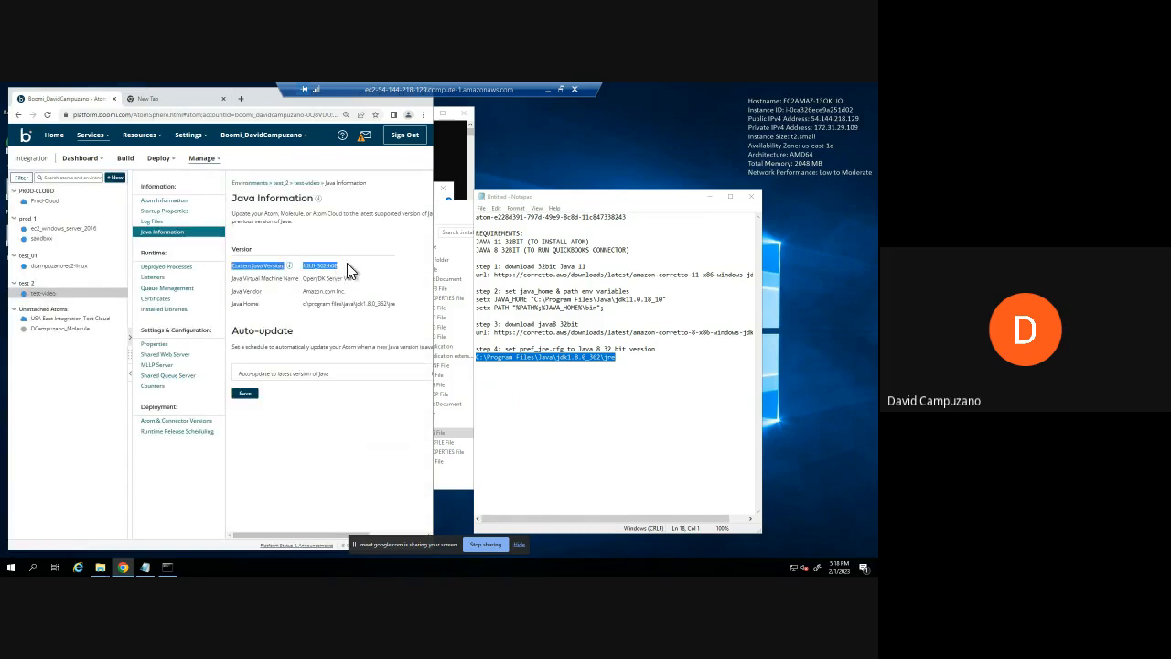